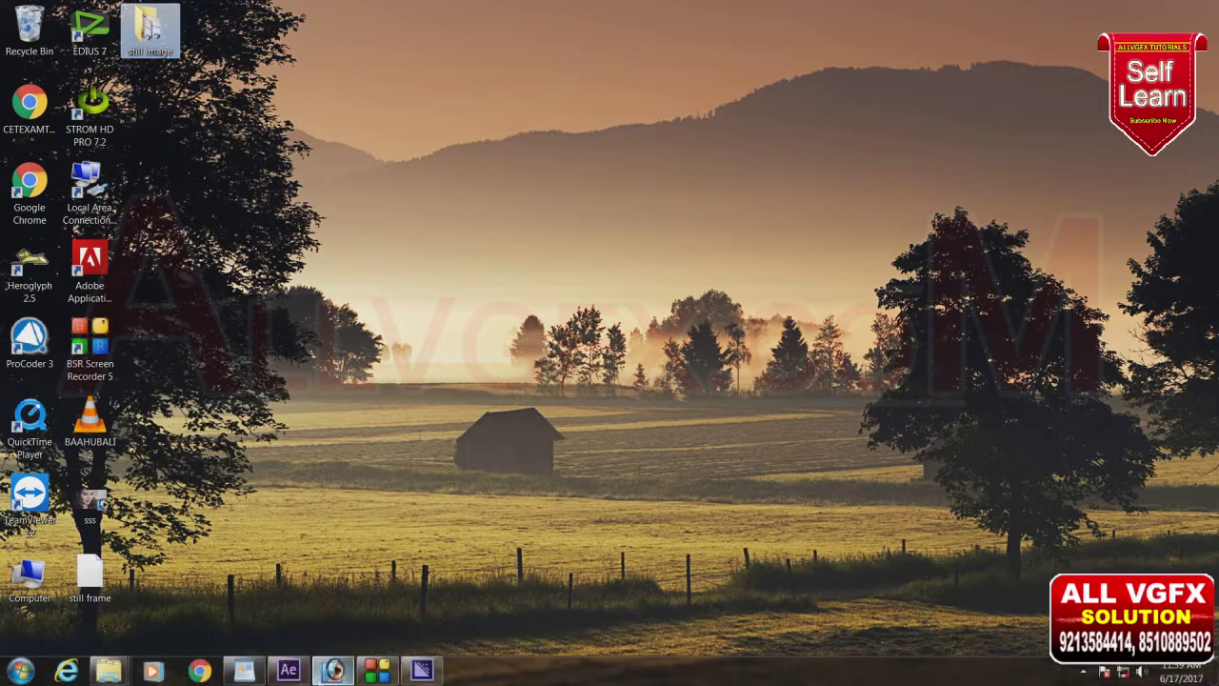
# Step: Restore the After Effects window with the 'after effect tutorials' project open at Comp 4
pyautogui.click(289, 671)
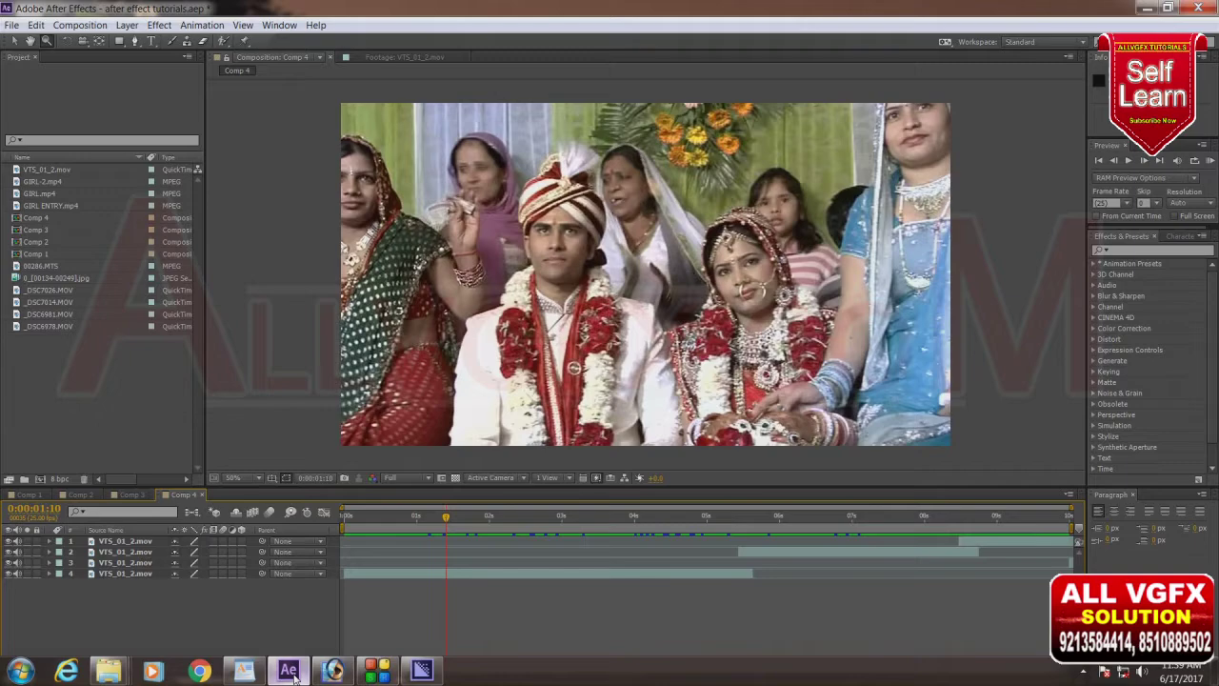
pyautogui.click(344, 519)
pyautogui.moveTo(344, 519); pyautogui.dragTo(1008, 526)
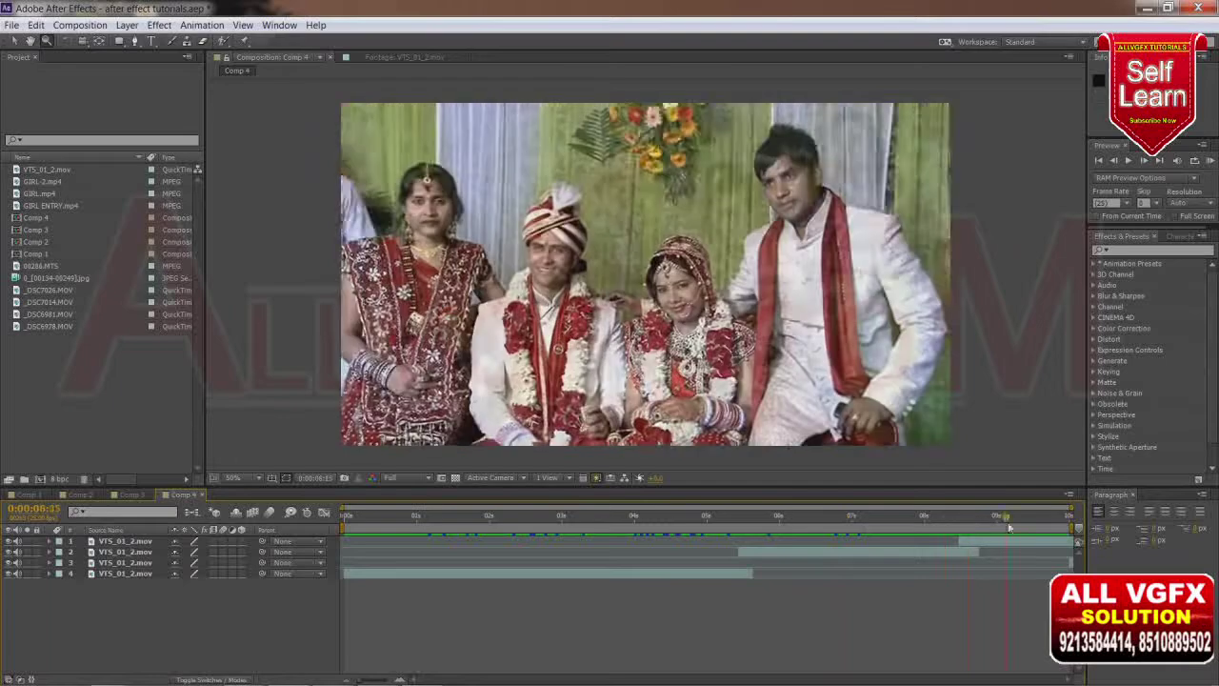
pyautogui.moveTo(1009, 526); pyautogui.dragTo(394, 515)
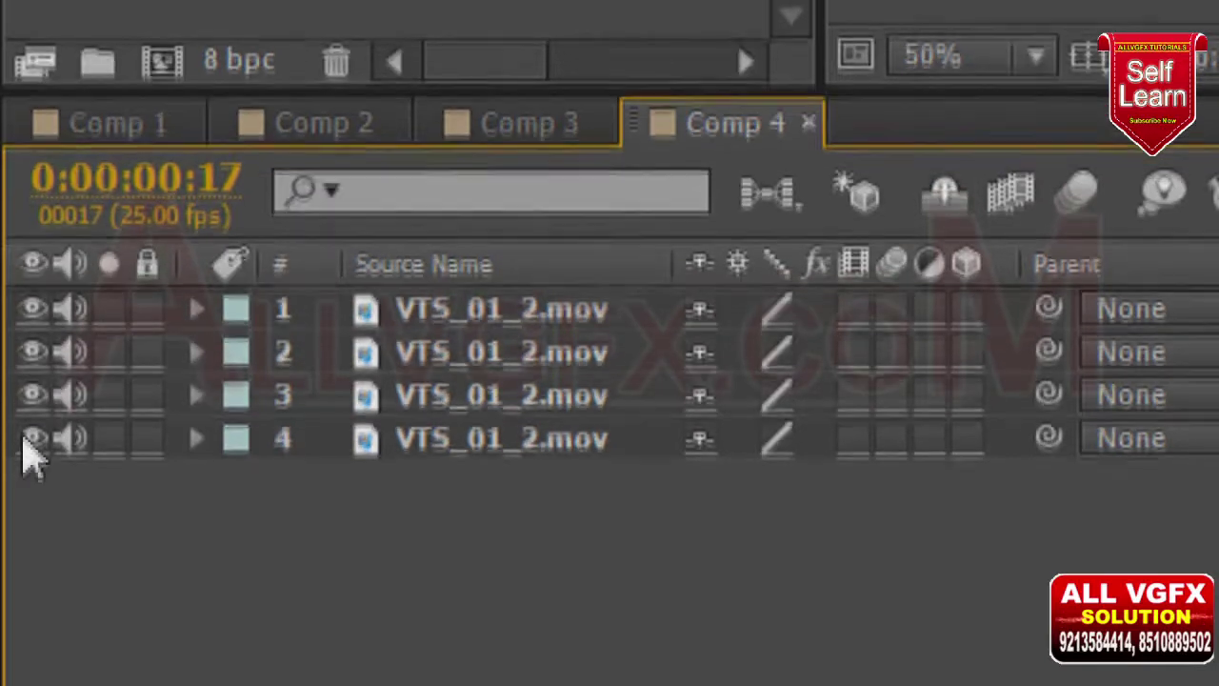
# Step: Hide layer 4, scrub to 0:00:06:00, toggle layer 2's visibility, and jump to layer 4's clip end
pyautogui.click(31, 440)
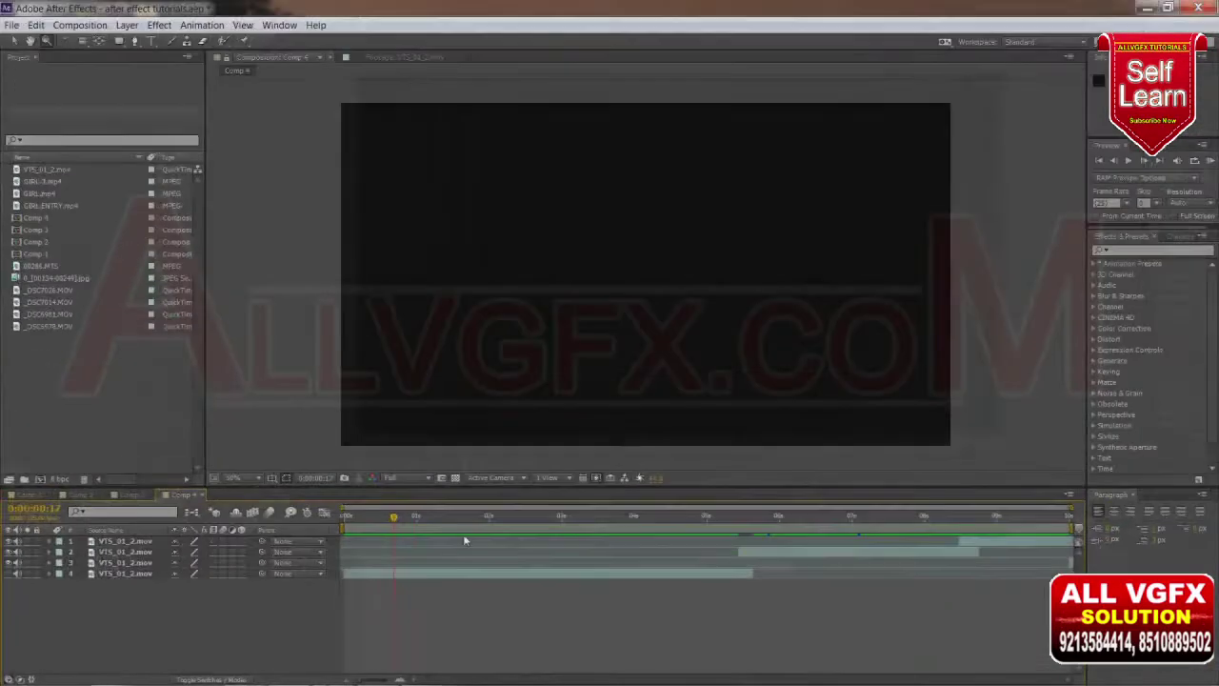
pyautogui.moveTo(410, 534)
pyautogui.mouseDown()
pyautogui.moveTo(388, 536)
pyautogui.moveTo(472, 539)
pyautogui.mouseUp()
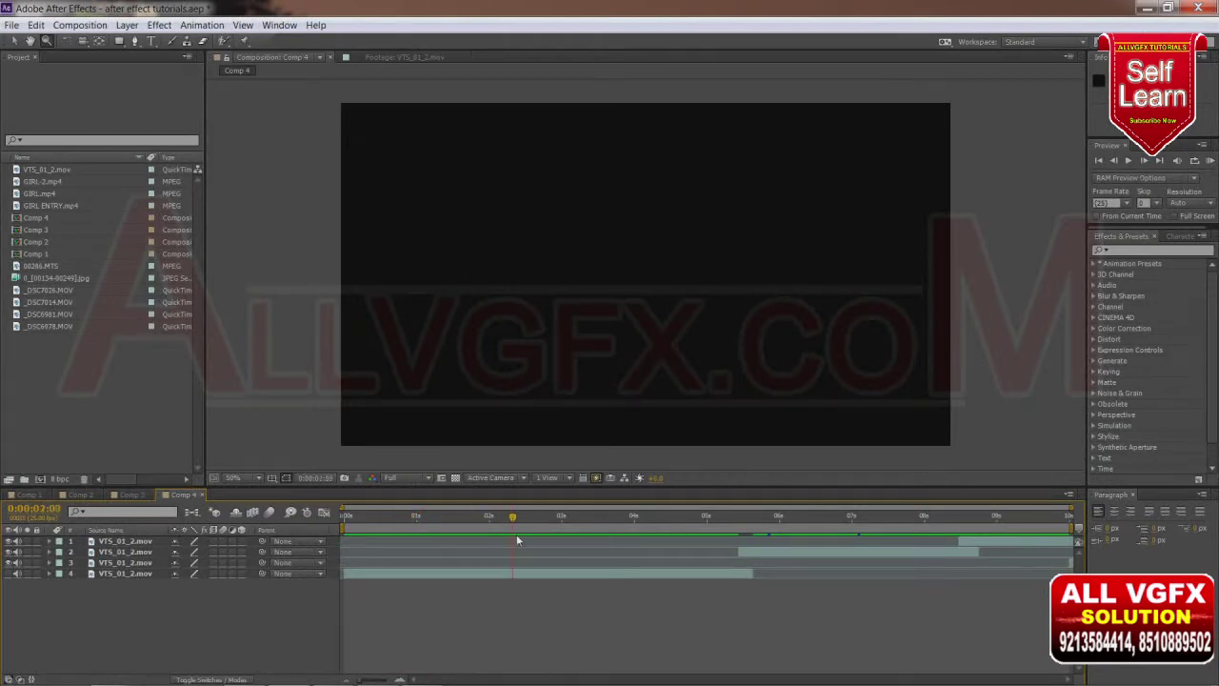
pyautogui.moveTo(640, 546); pyautogui.dragTo(793, 543)
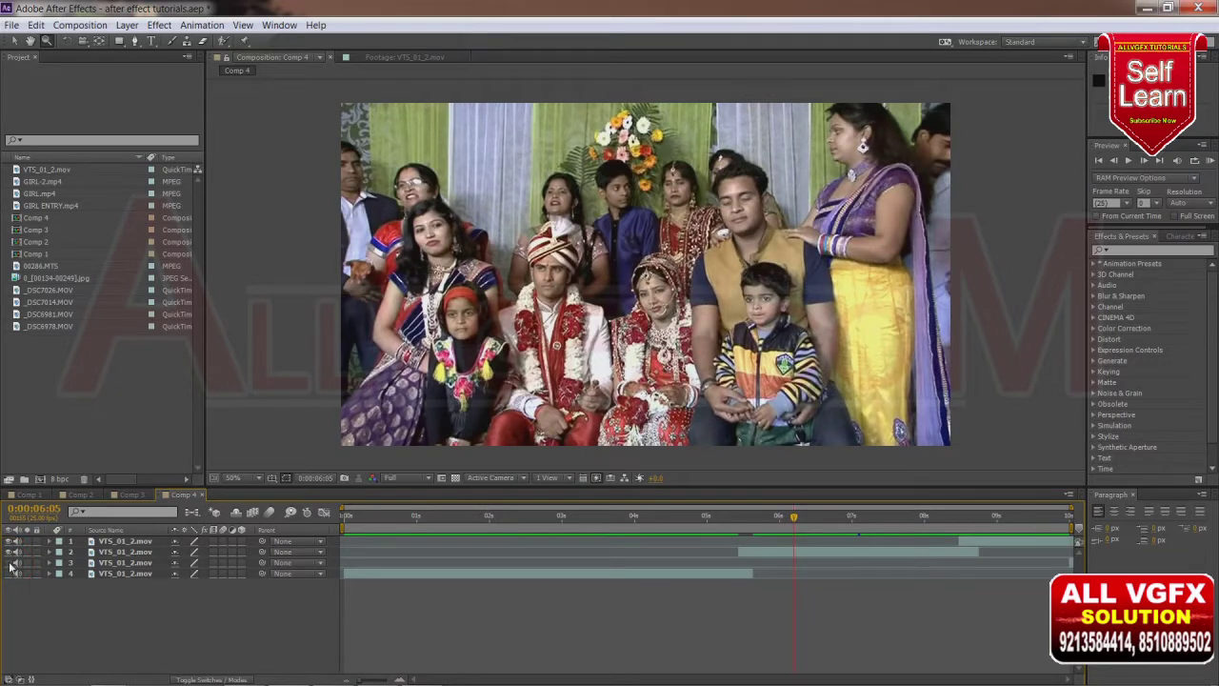
pyautogui.click(778, 519)
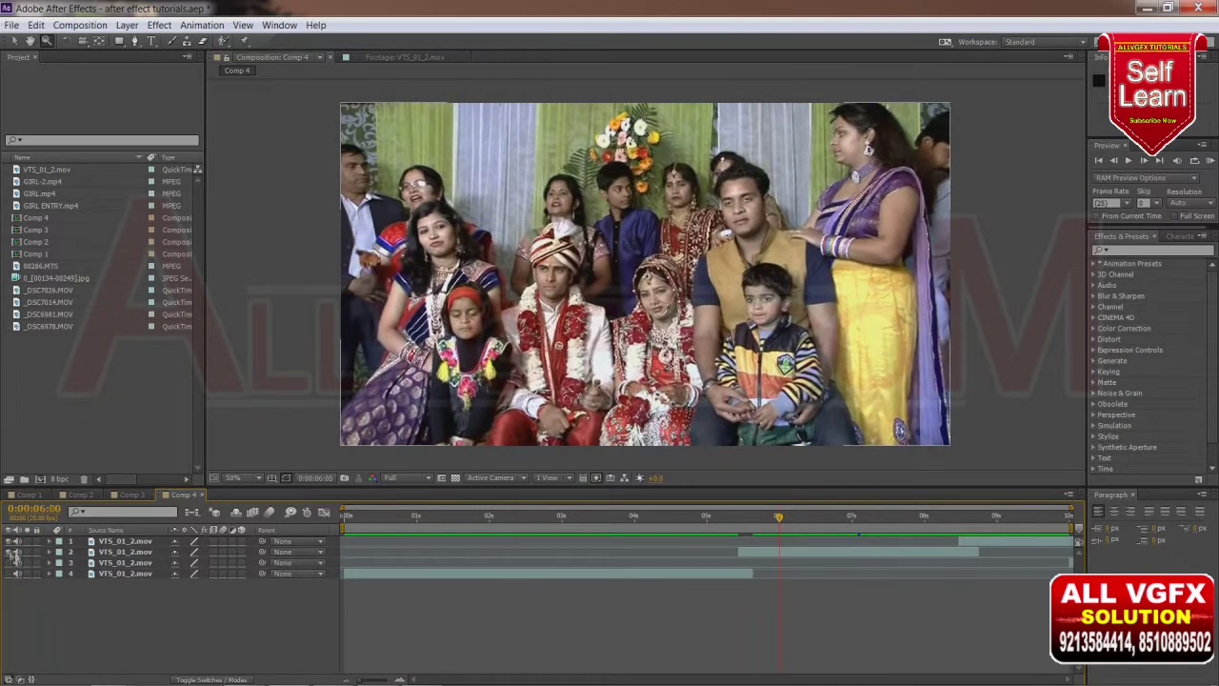
pyautogui.click(9, 552)
pyautogui.click(752, 528)
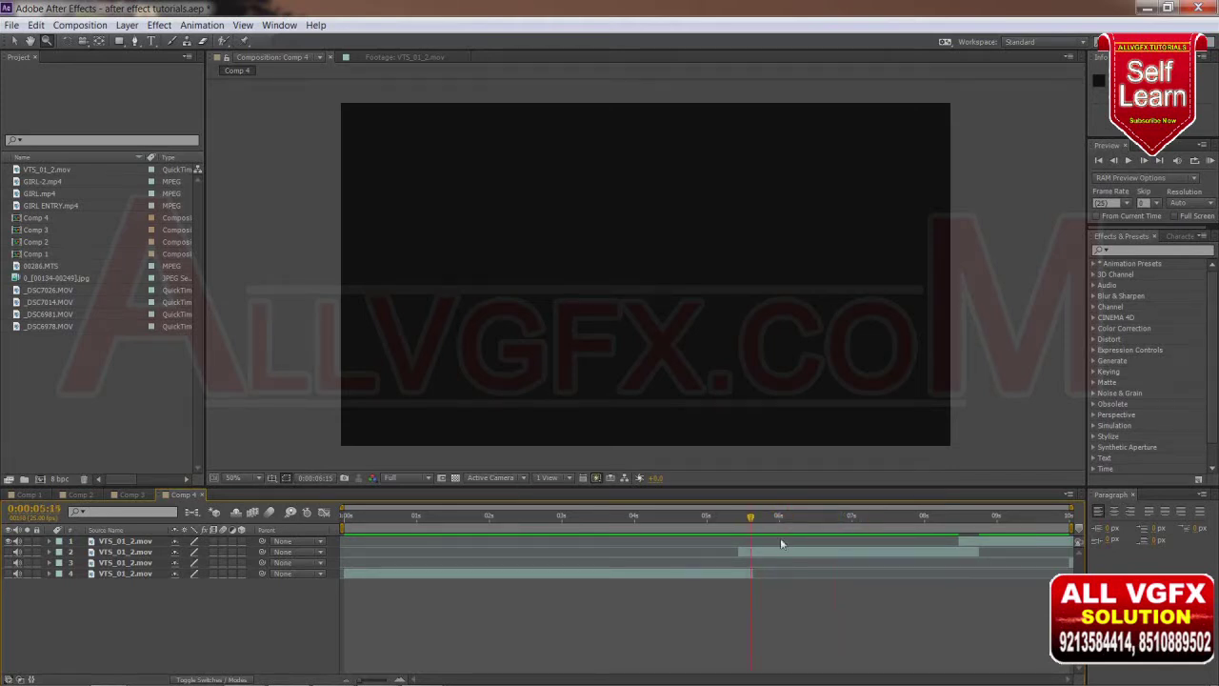
# Step: Delete layer 3, scrub to about 9 seconds, and hide the video of all layers
pyautogui.click(136, 563)
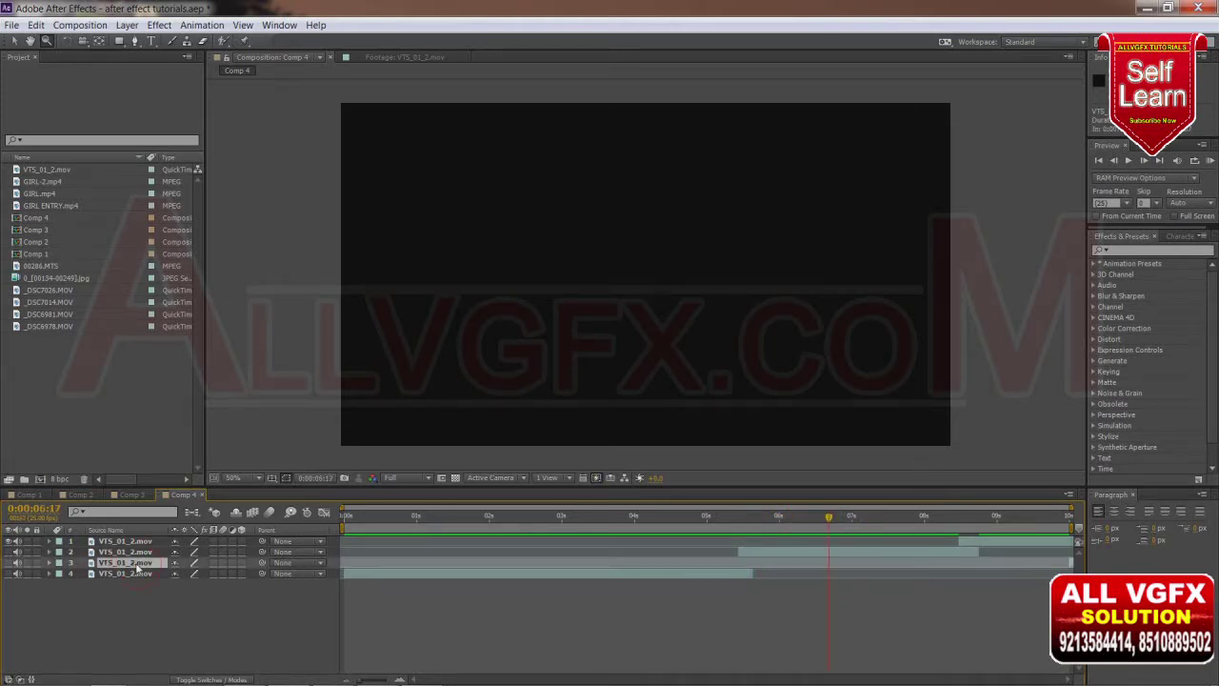
pyautogui.press('Delete')
pyautogui.moveTo(881, 517); pyautogui.dragTo(1013, 517)
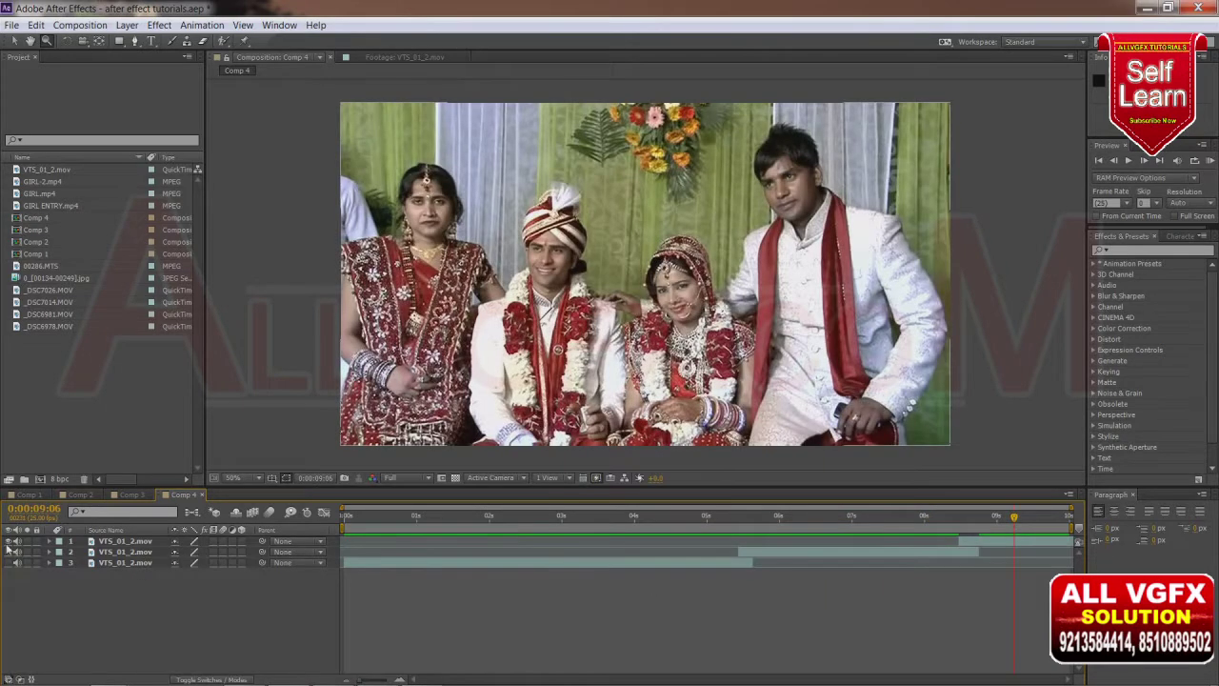
pyautogui.moveTo(9, 541); pyautogui.dragTo(36, 559)
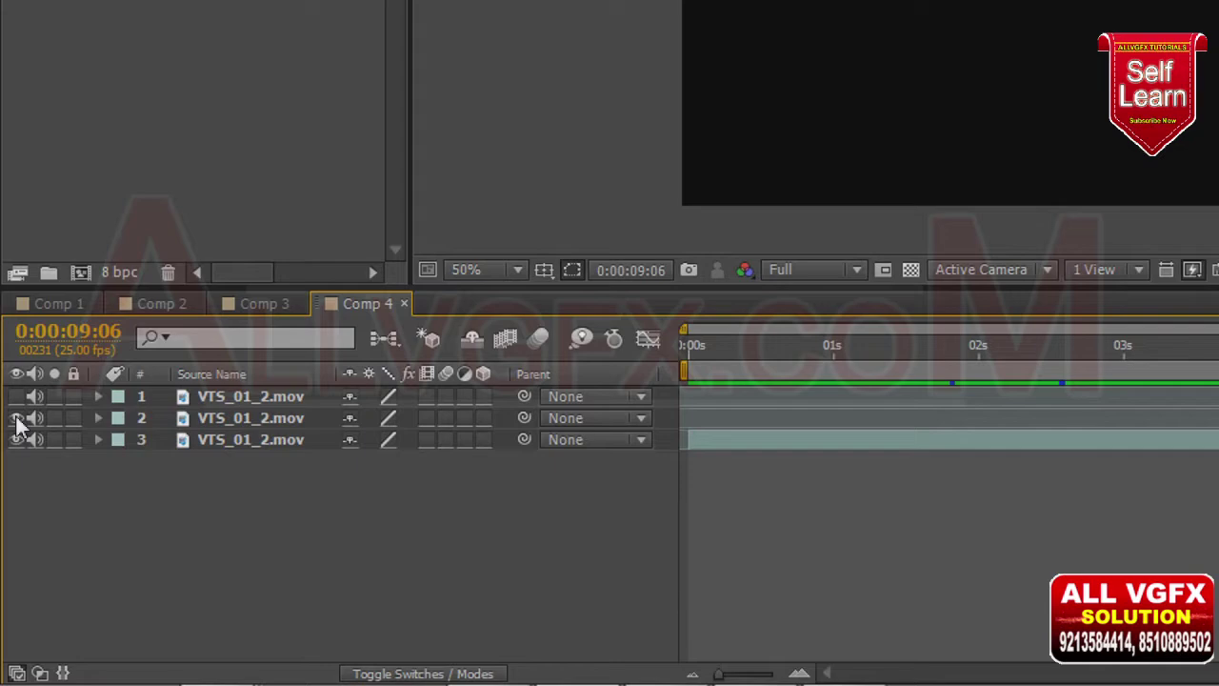
# Step: Show layers 1–3 again and return the current time to about 3 seconds
pyautogui.moveTo(16, 439); pyautogui.dragTo(17, 396)
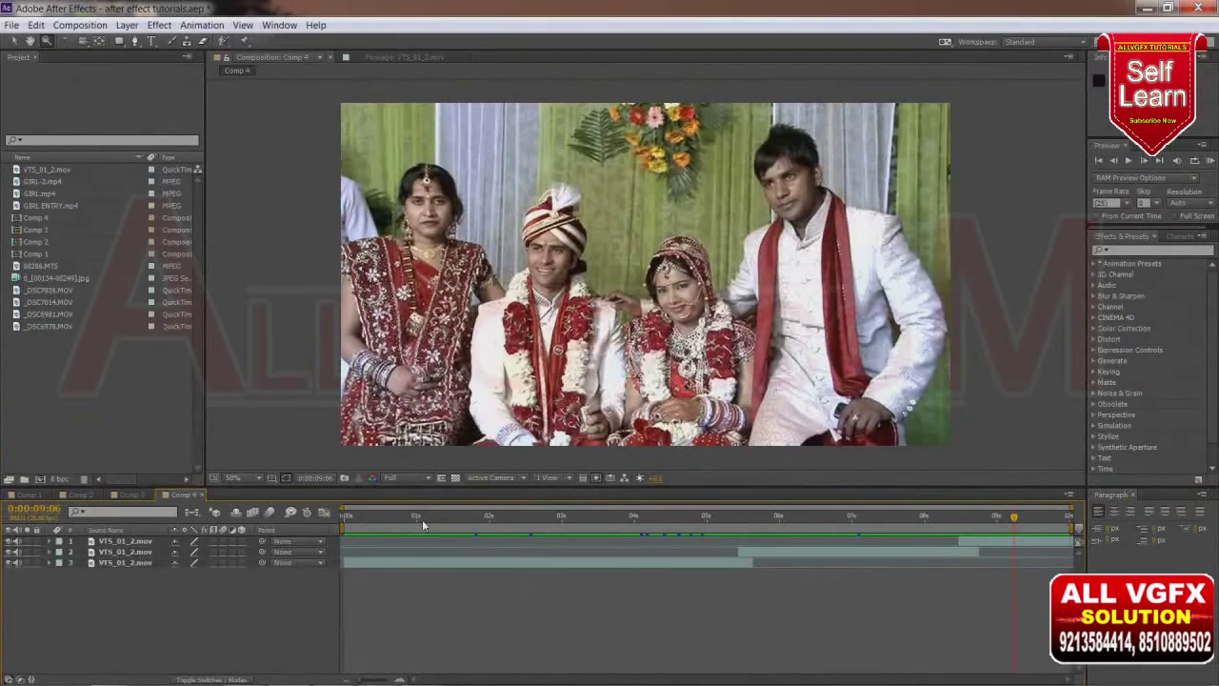
pyautogui.moveTo(422, 519); pyautogui.dragTo(977, 540)
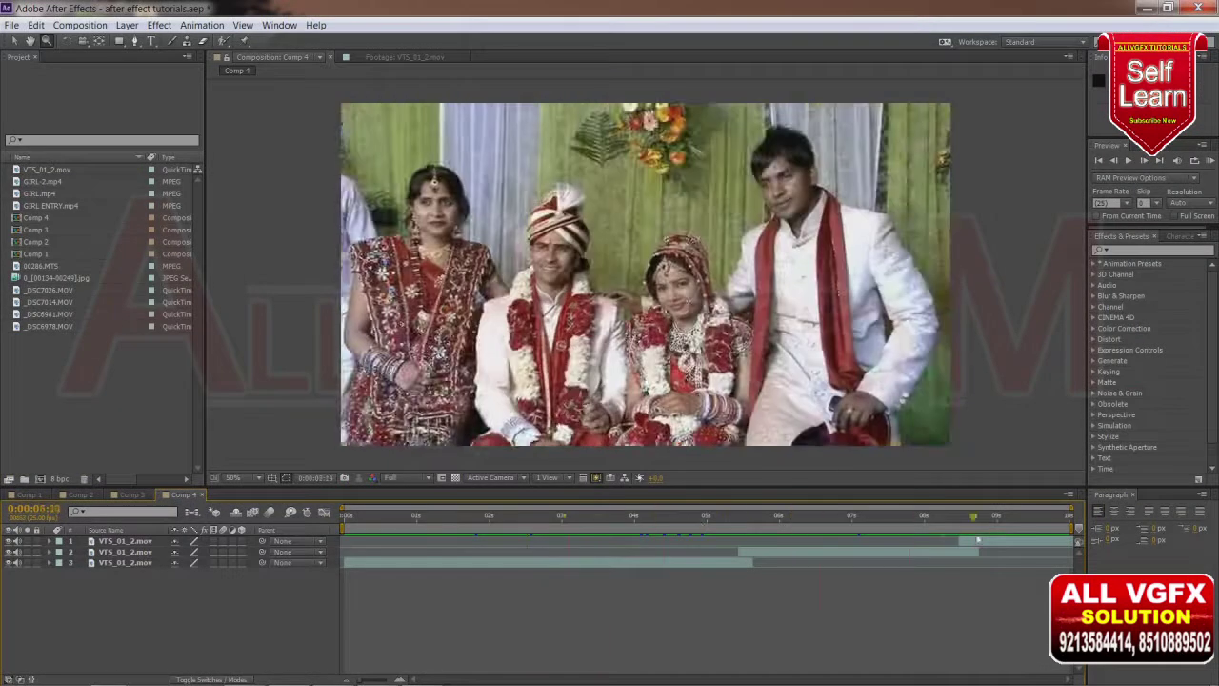
pyautogui.click(535, 515)
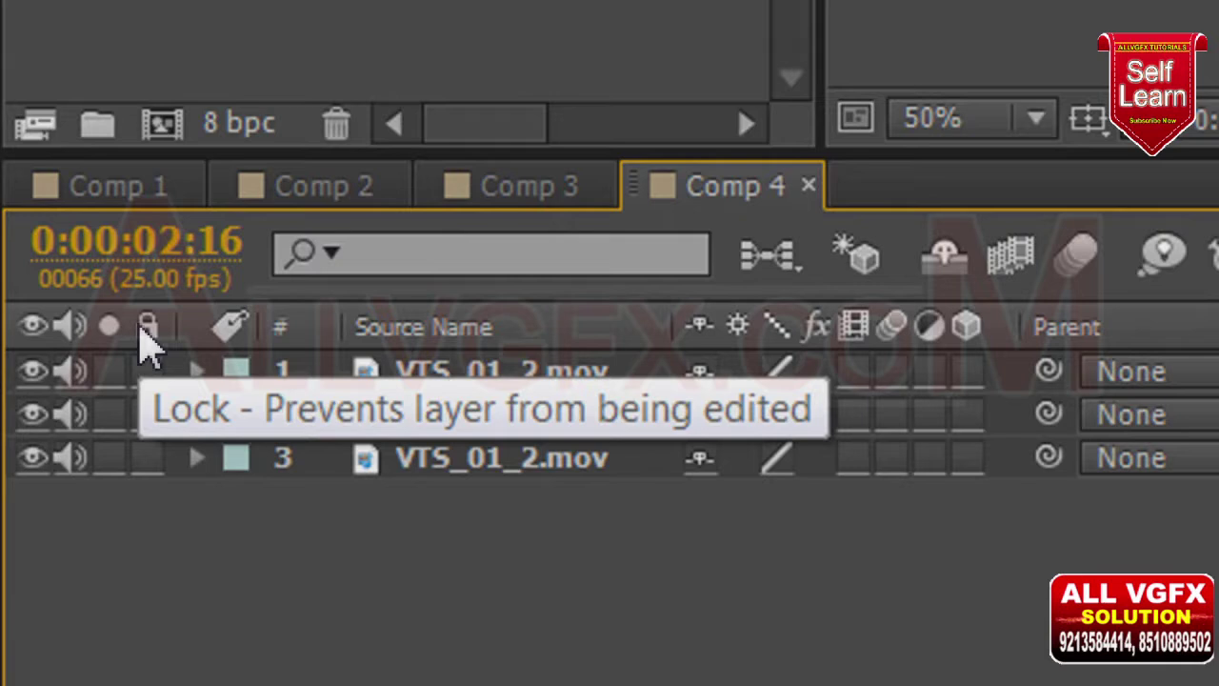
# Step: Lock layers 1, 2 and 3 against editing
pyautogui.click(146, 370)
pyautogui.click(147, 411)
pyautogui.click(147, 440)
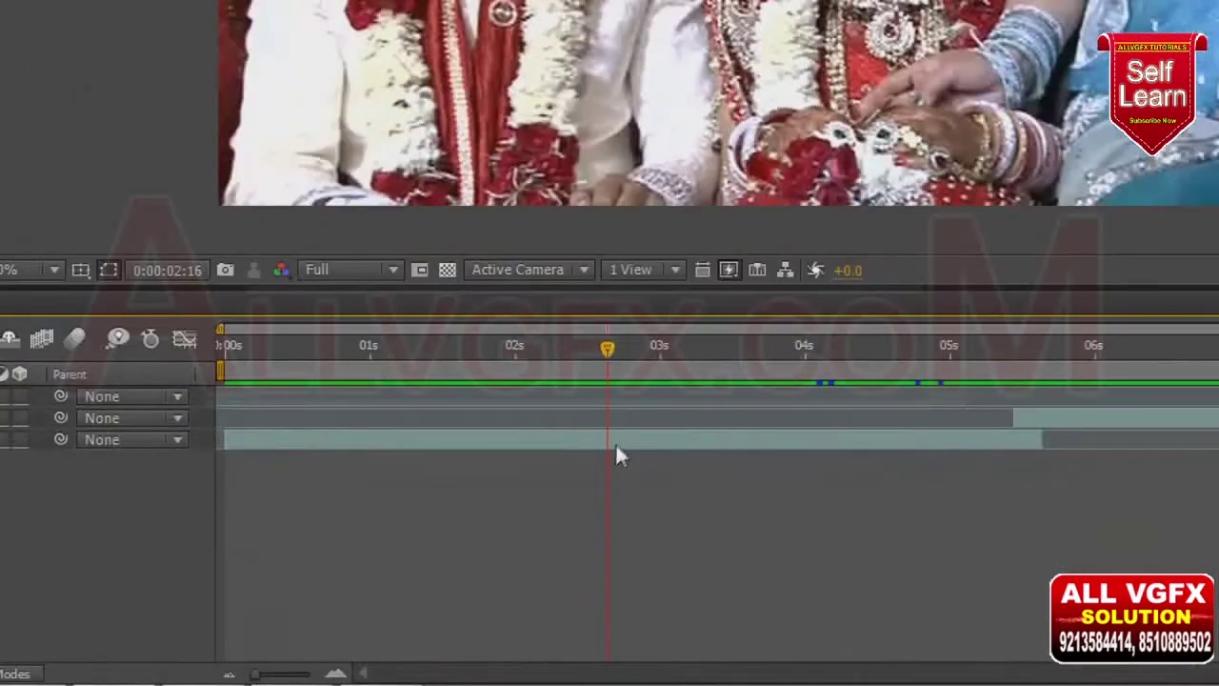
pyautogui.click(554, 563)
pyautogui.click(563, 437)
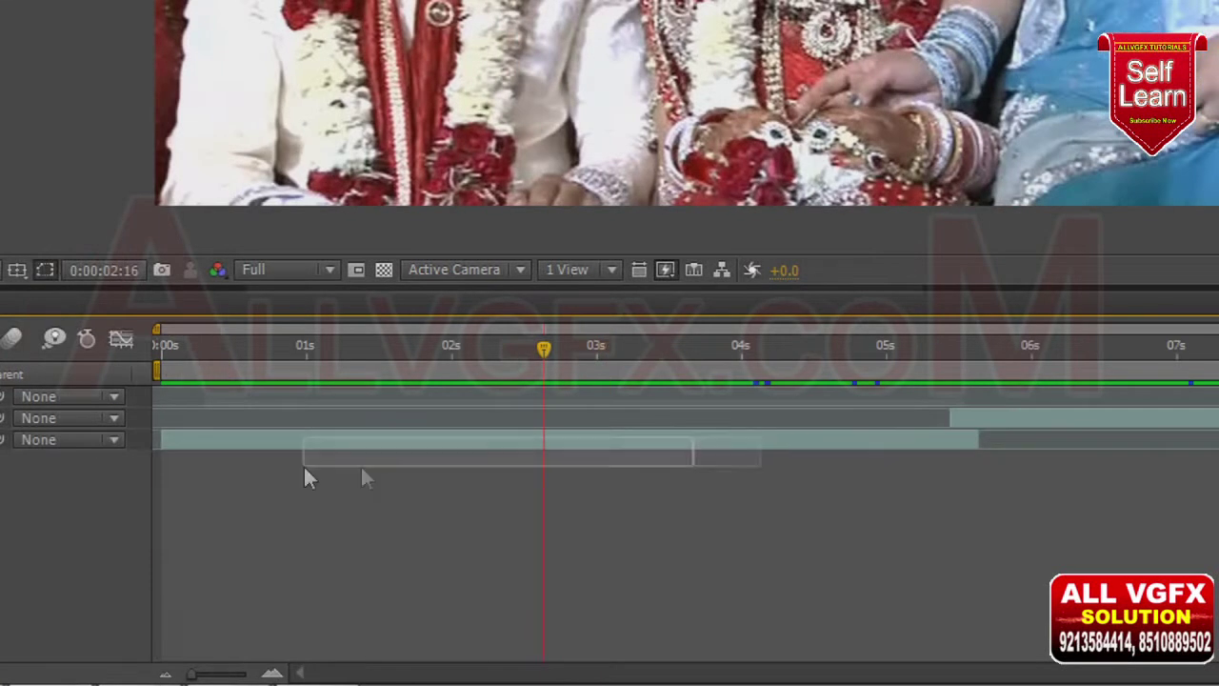
pyautogui.click(369, 446)
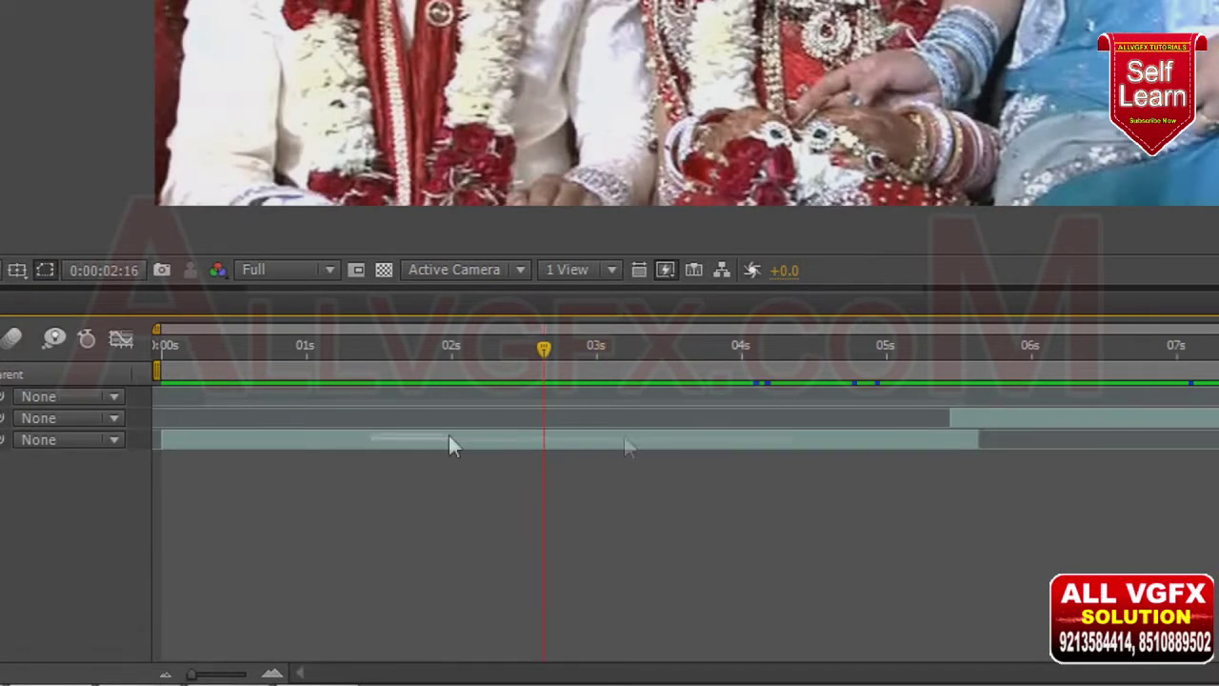
pyautogui.click(483, 445)
pyautogui.click(566, 440)
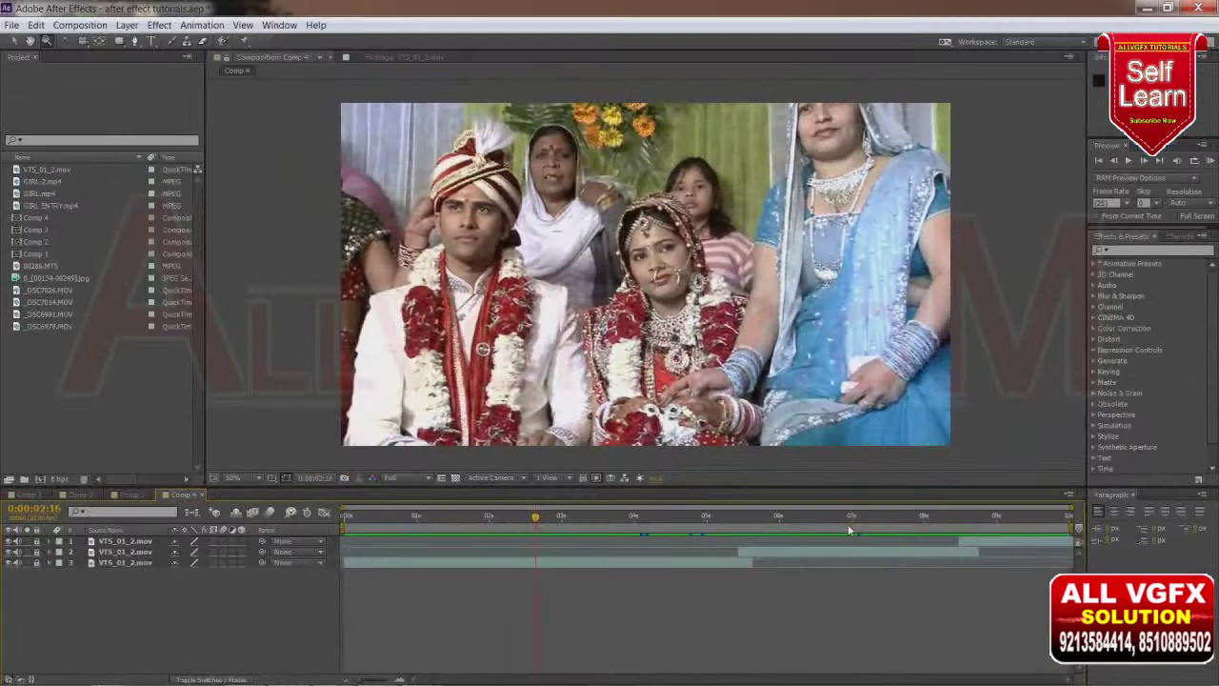
pyautogui.press('space')
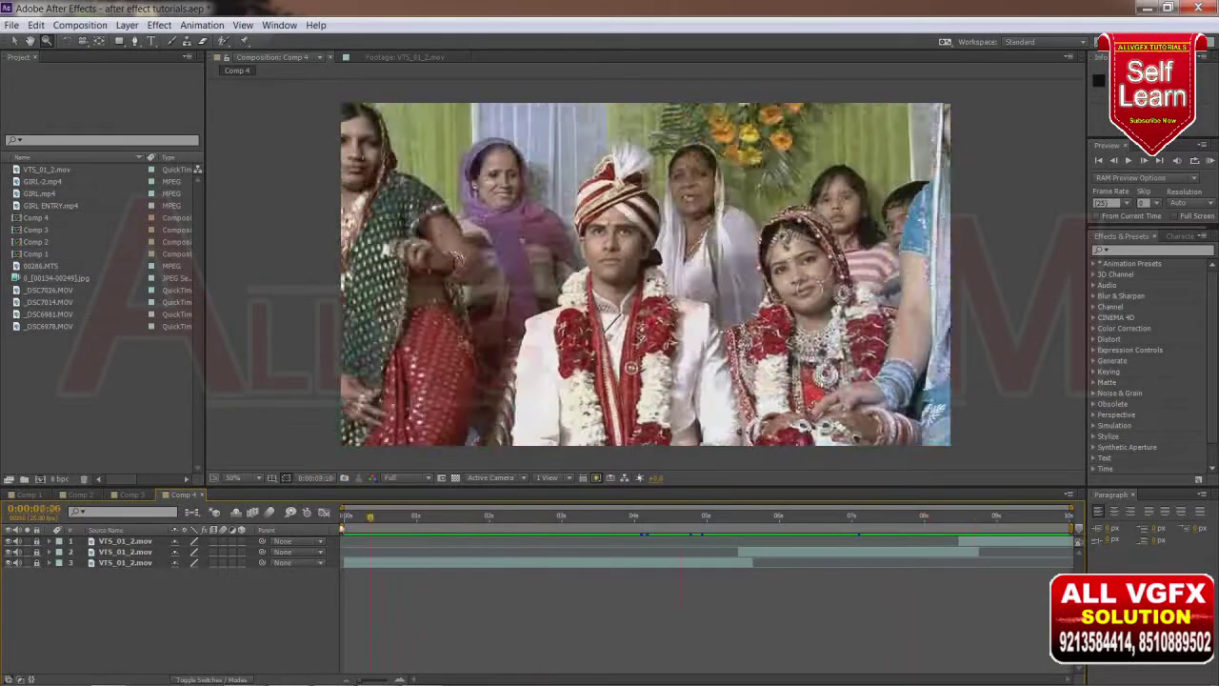
pyautogui.moveTo(550, 526); pyautogui.dragTo(1000, 539)
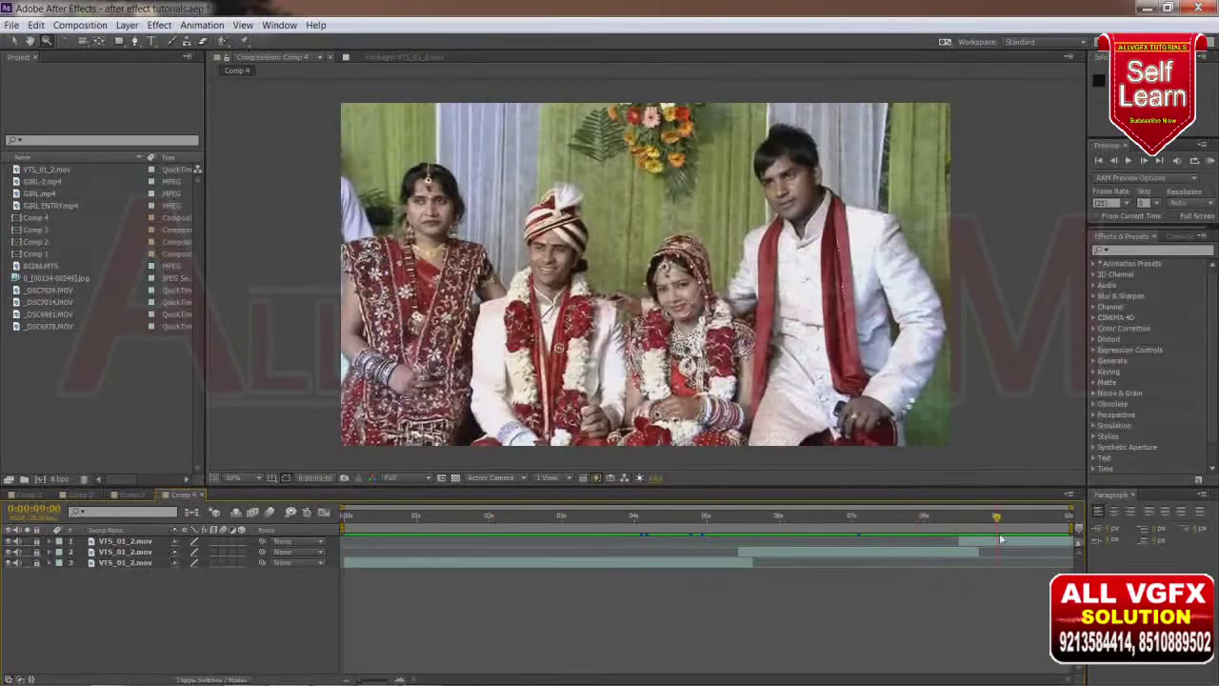
pyautogui.moveTo(1000, 539)
pyautogui.mouseDown()
pyautogui.moveTo(538, 539)
pyautogui.moveTo(599, 595)
pyautogui.moveTo(672, 620)
pyautogui.moveTo(530, 593)
pyautogui.mouseUp()
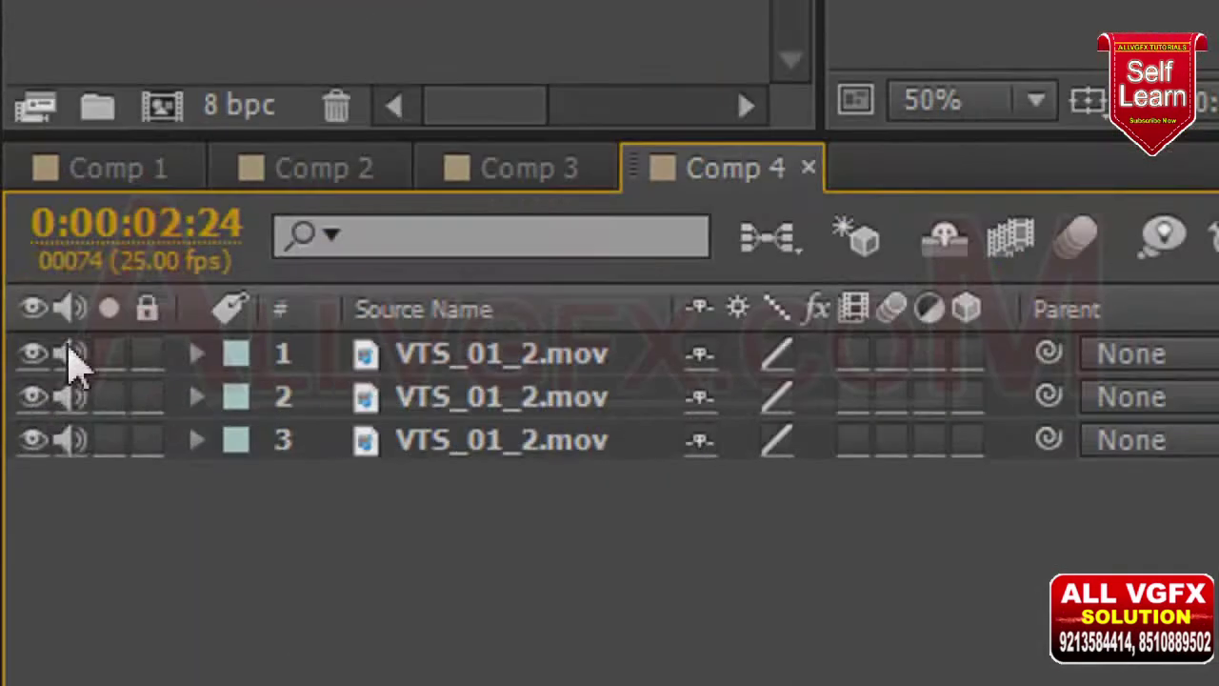
# Step: Mute the audio of all three Comp 4 layers
pyautogui.click(35, 397)
pyautogui.click(35, 419)
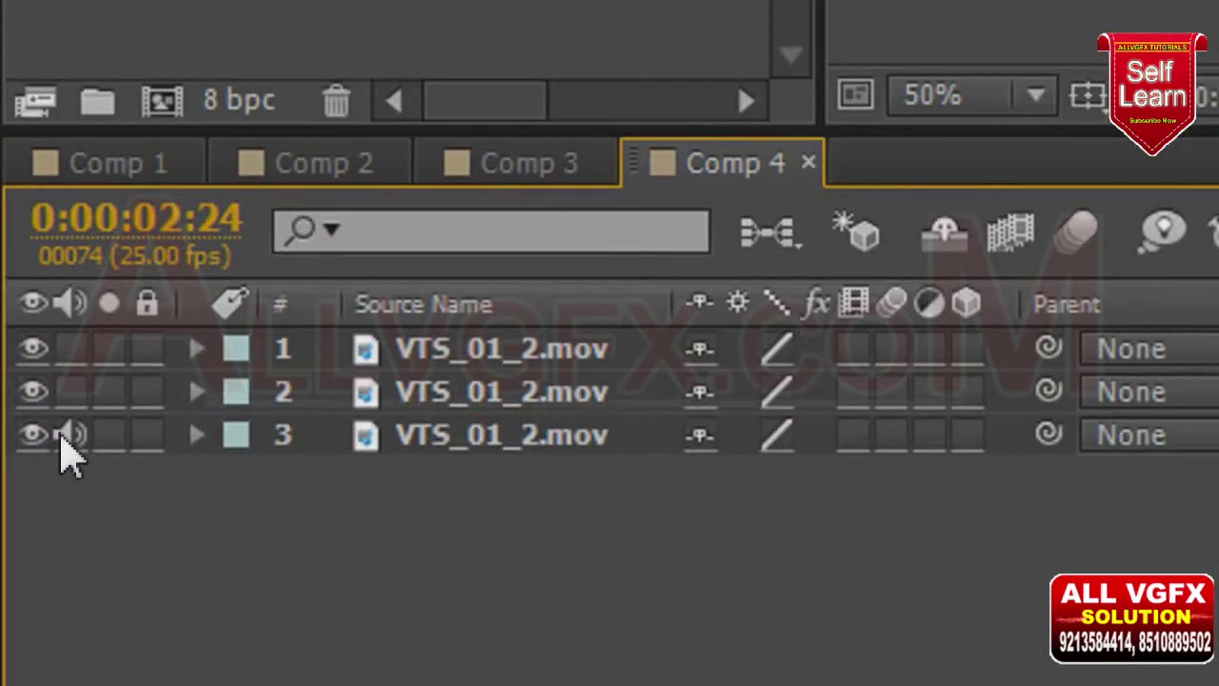
pyautogui.click(65, 436)
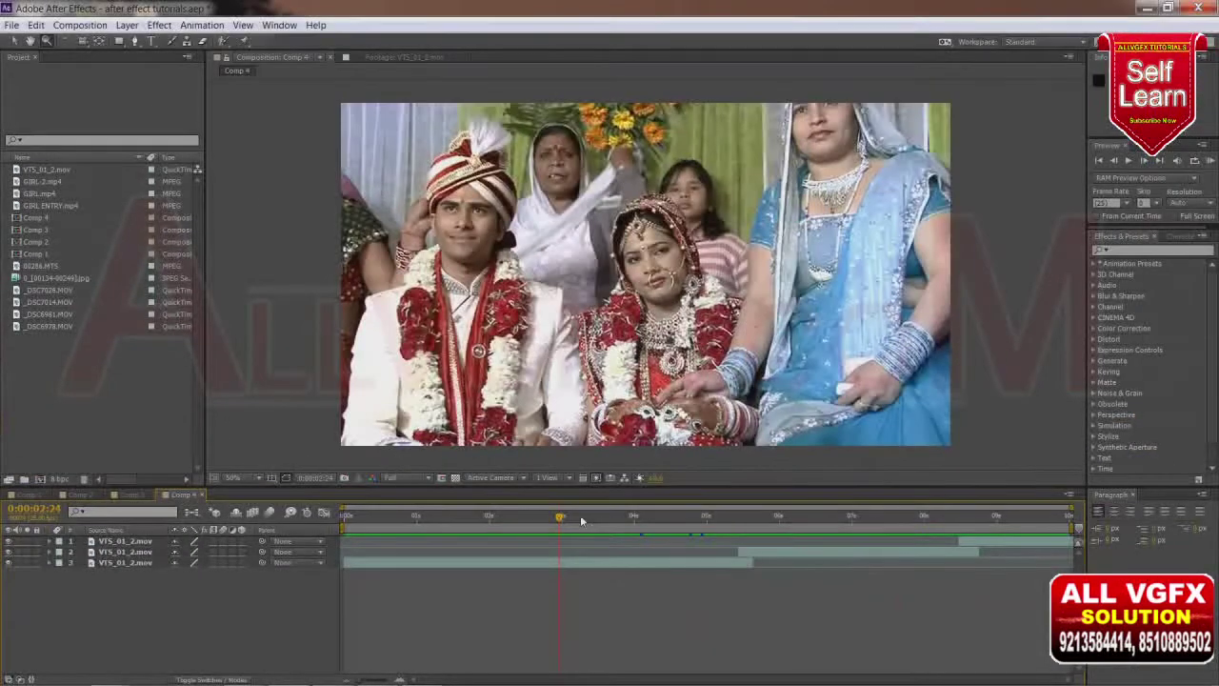
# Step: Move the current time back to 0:00:03:02 and bring up the Composition menu
pyautogui.moveTo(580, 515); pyautogui.dragTo(607, 540)
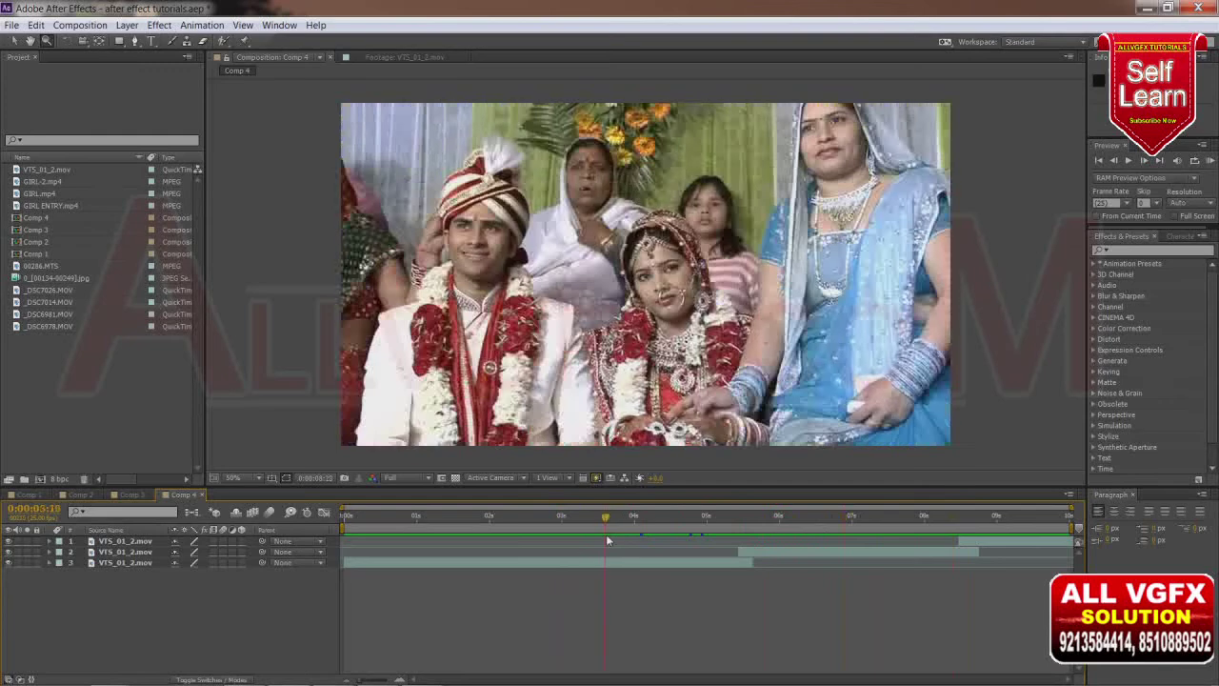
pyautogui.moveTo(608, 540); pyautogui.dragTo(570, 543)
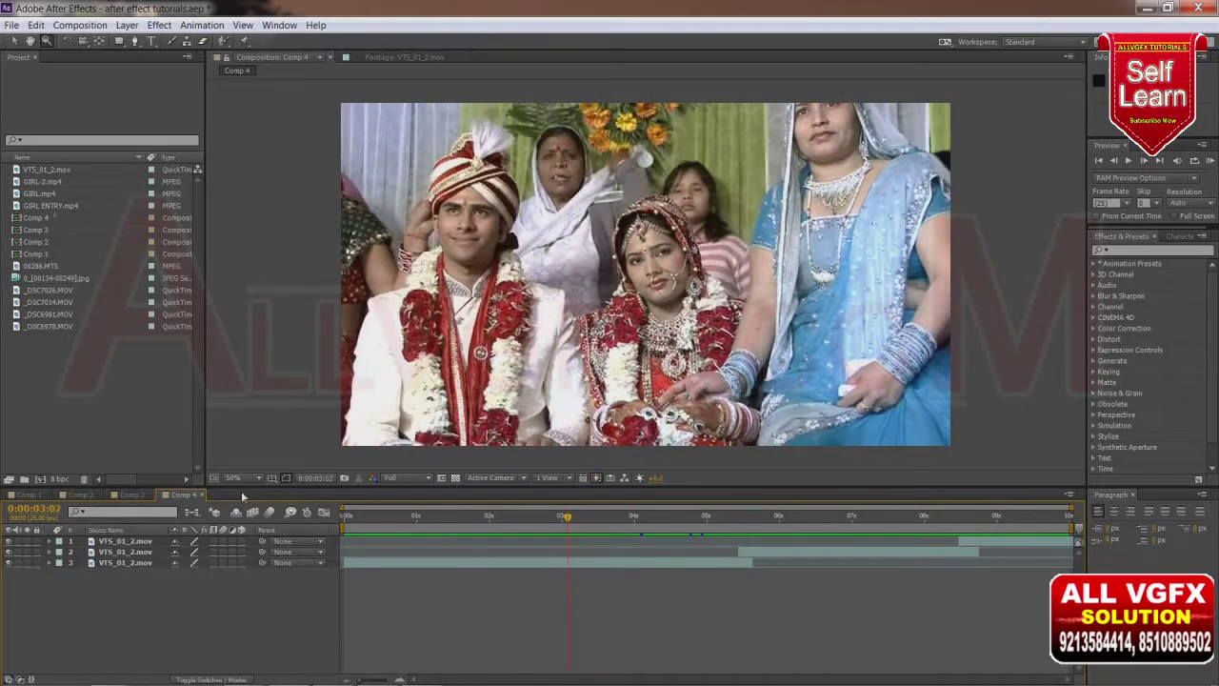
pyautogui.click(92, 29)
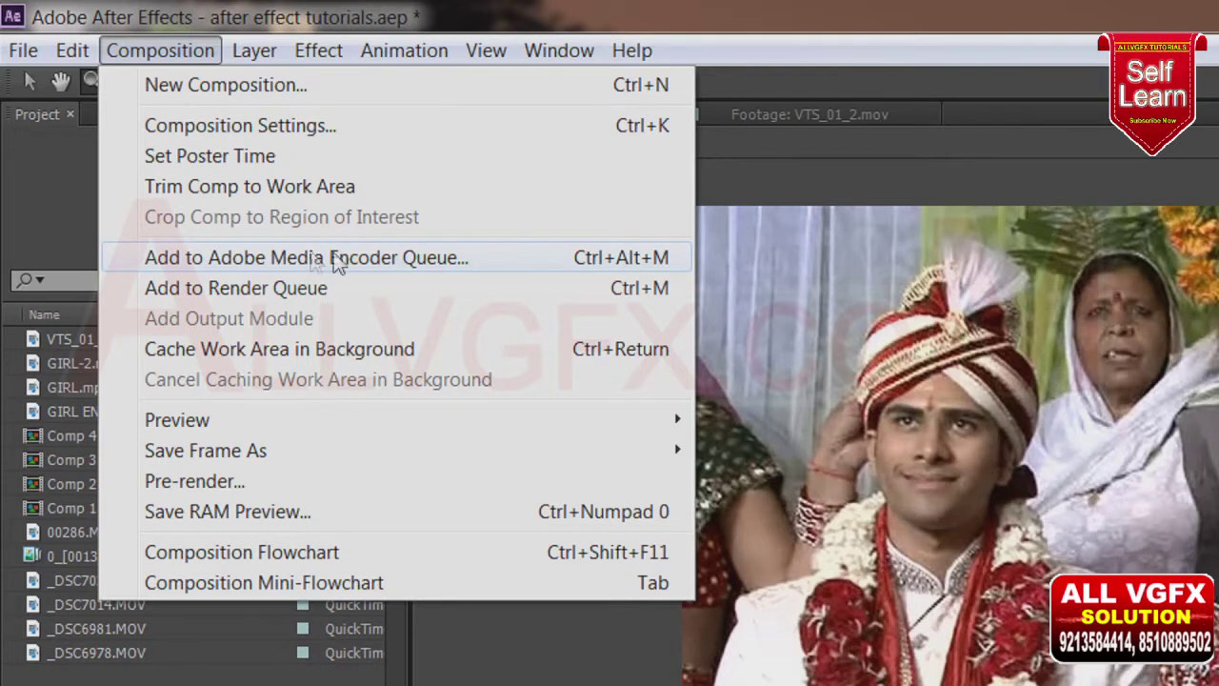
# Step: Send Comp 4 to Media Encoder and delete the two old Comp 4 jobs from the queue
pyautogui.click(357, 257)
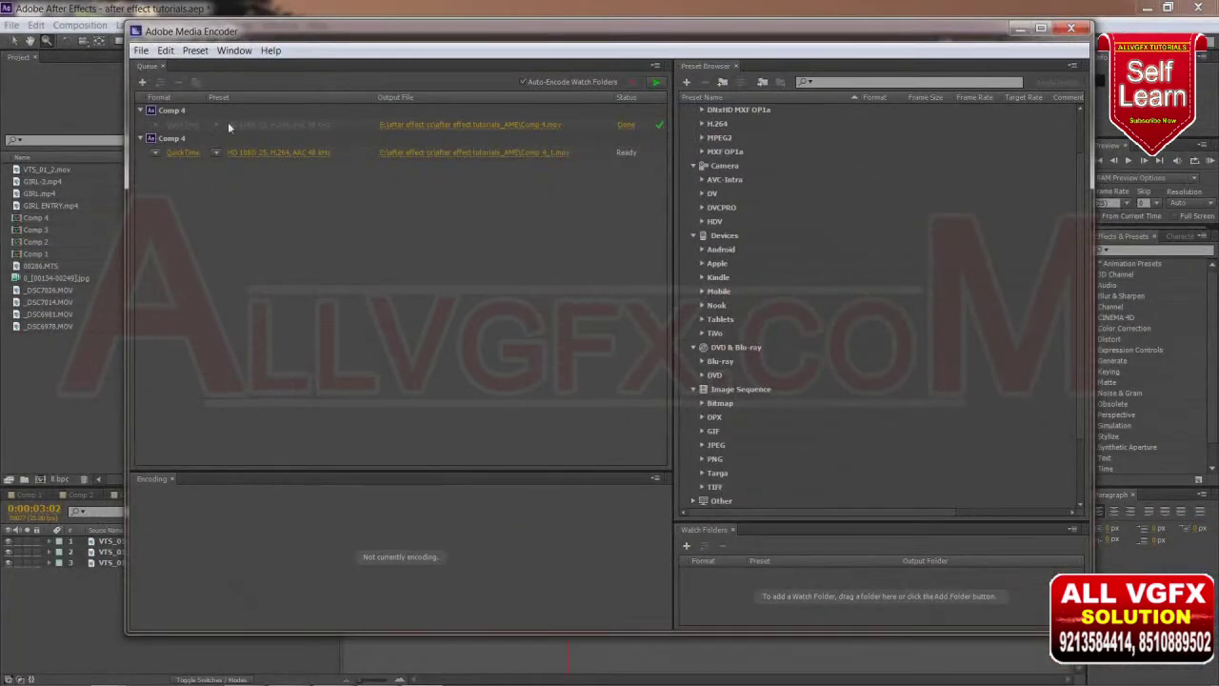
pyautogui.click(170, 140)
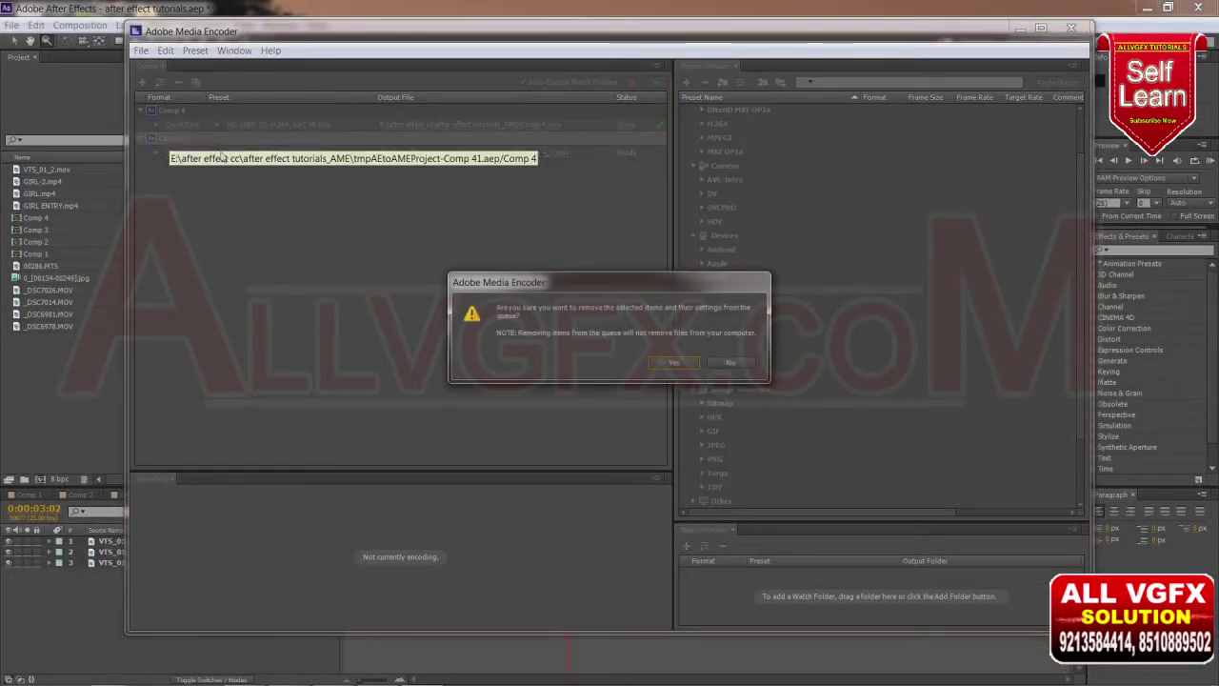
pyautogui.press('Return')
pyautogui.press('Delete')
pyautogui.press('Return')
# Step: Close Media Encoder and re-queue Comp 4 as a single QuickTime job marked Ready
pyautogui.click(1069, 34)
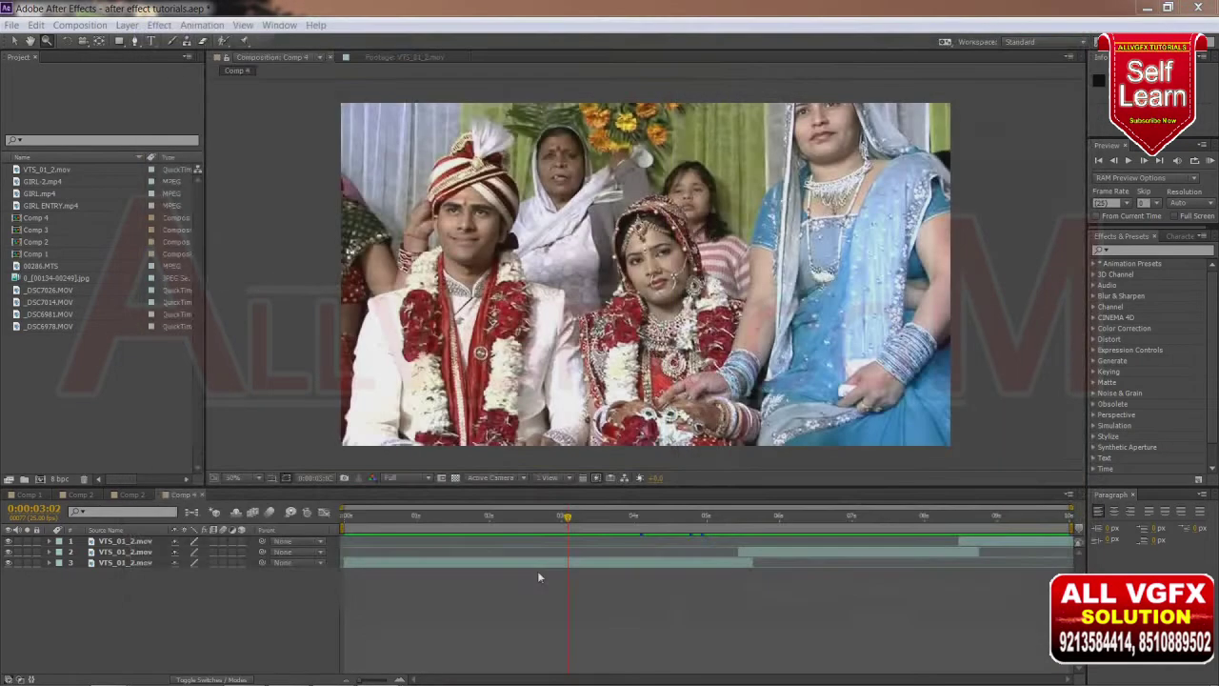
pyautogui.click(82, 25)
pyautogui.click(105, 128)
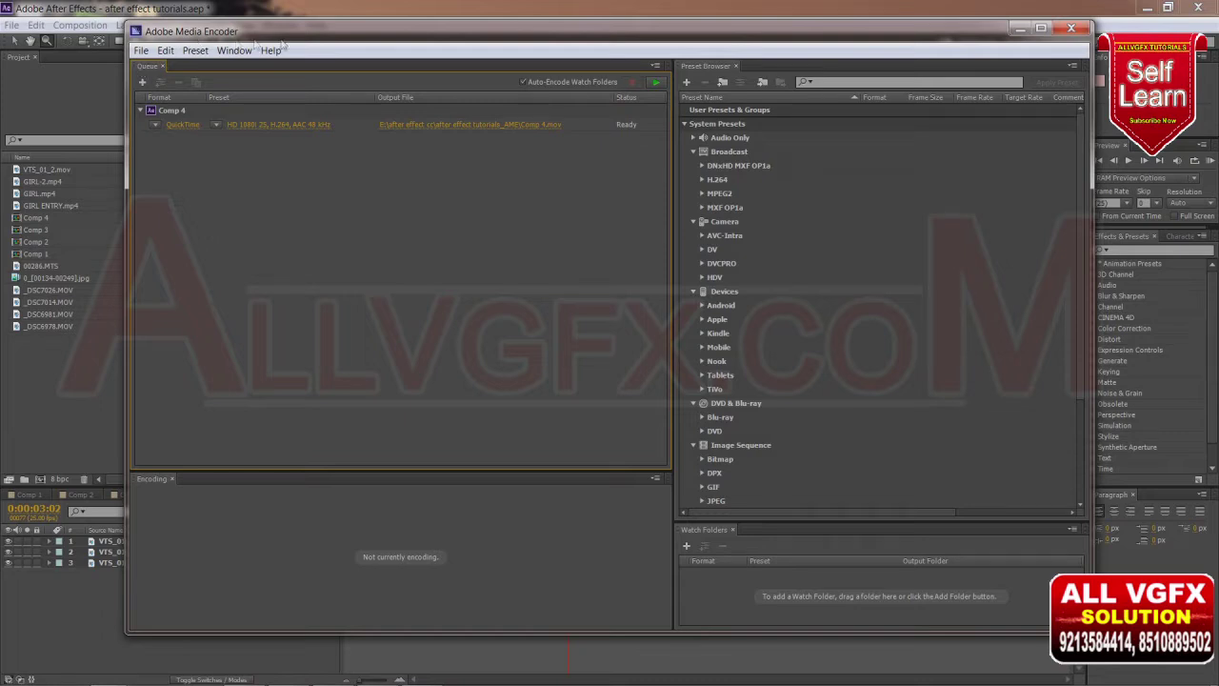
pyautogui.click(141, 52)
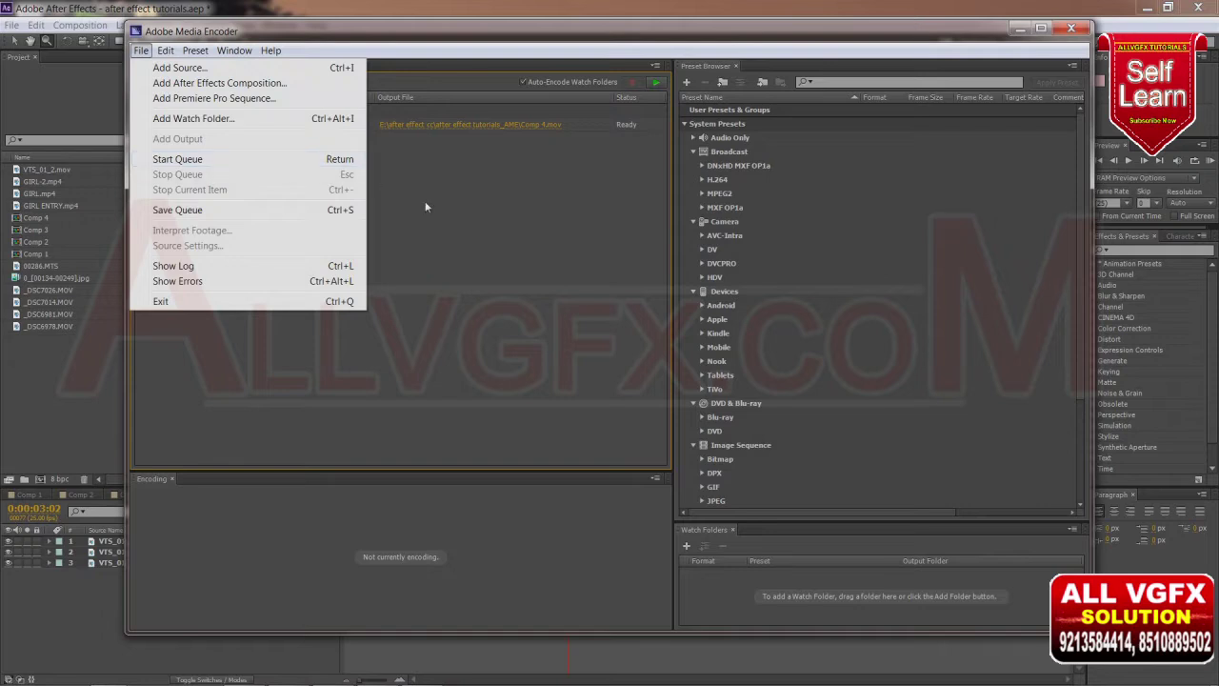
pyautogui.moveTo(167, 55)
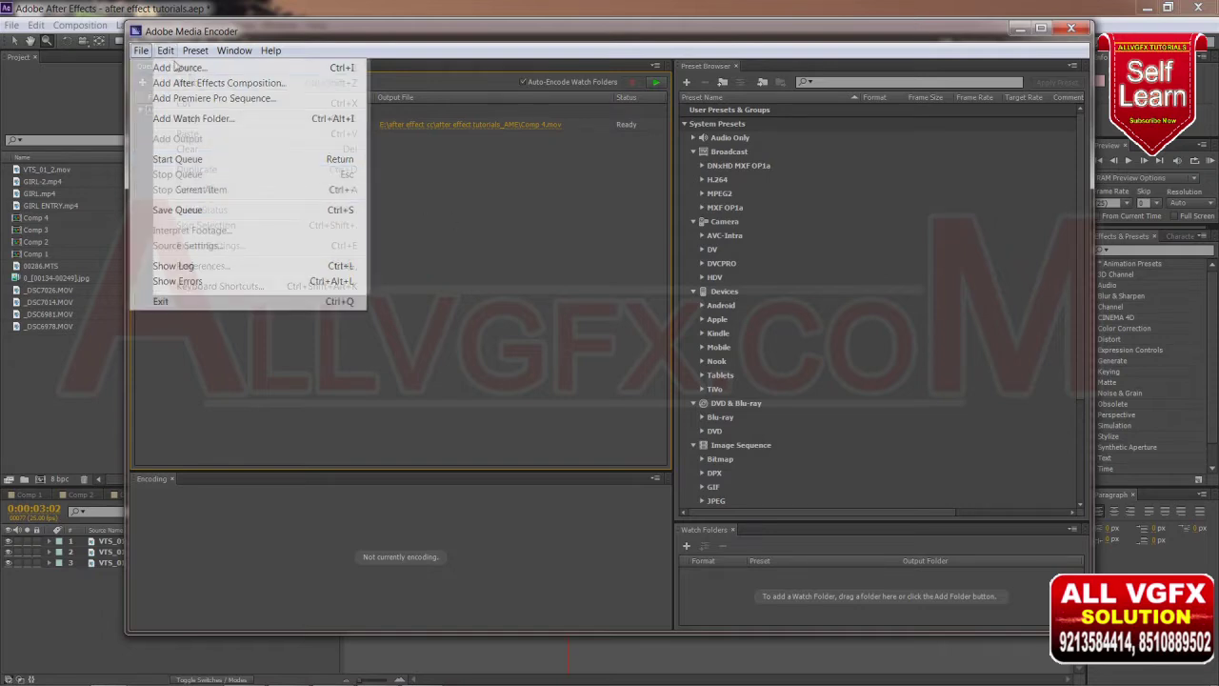
pyautogui.click(451, 256)
pyautogui.click(165, 52)
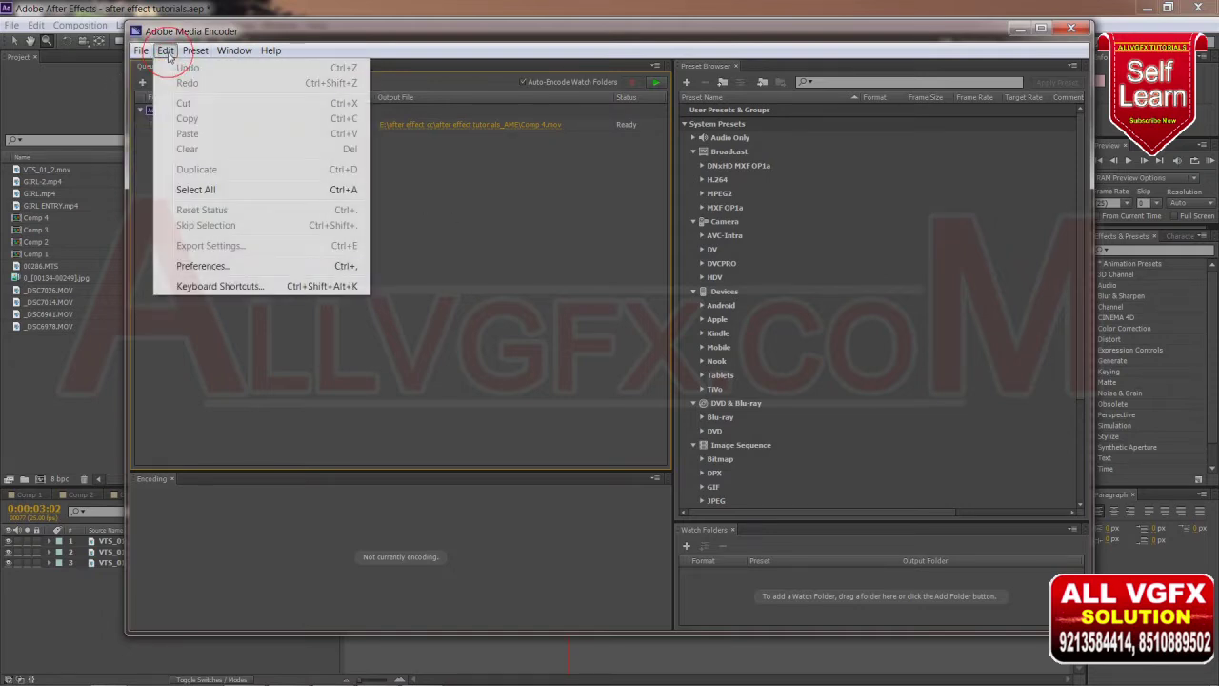
pyautogui.click(222, 286)
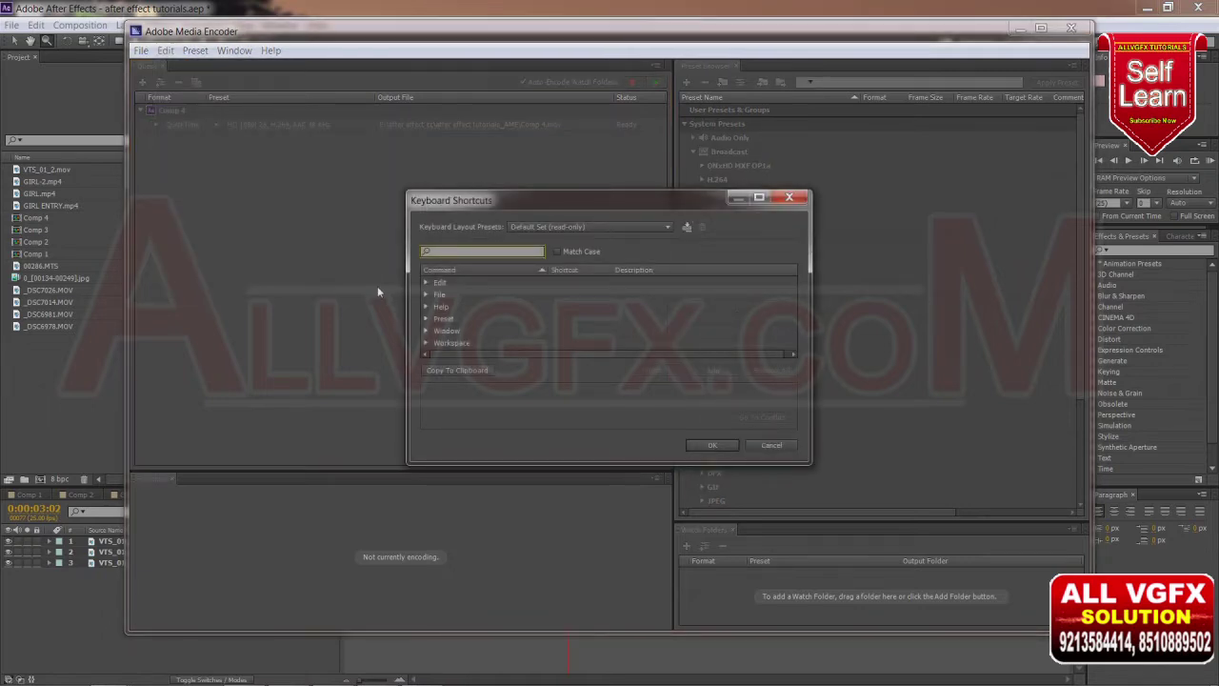
pyautogui.click(776, 446)
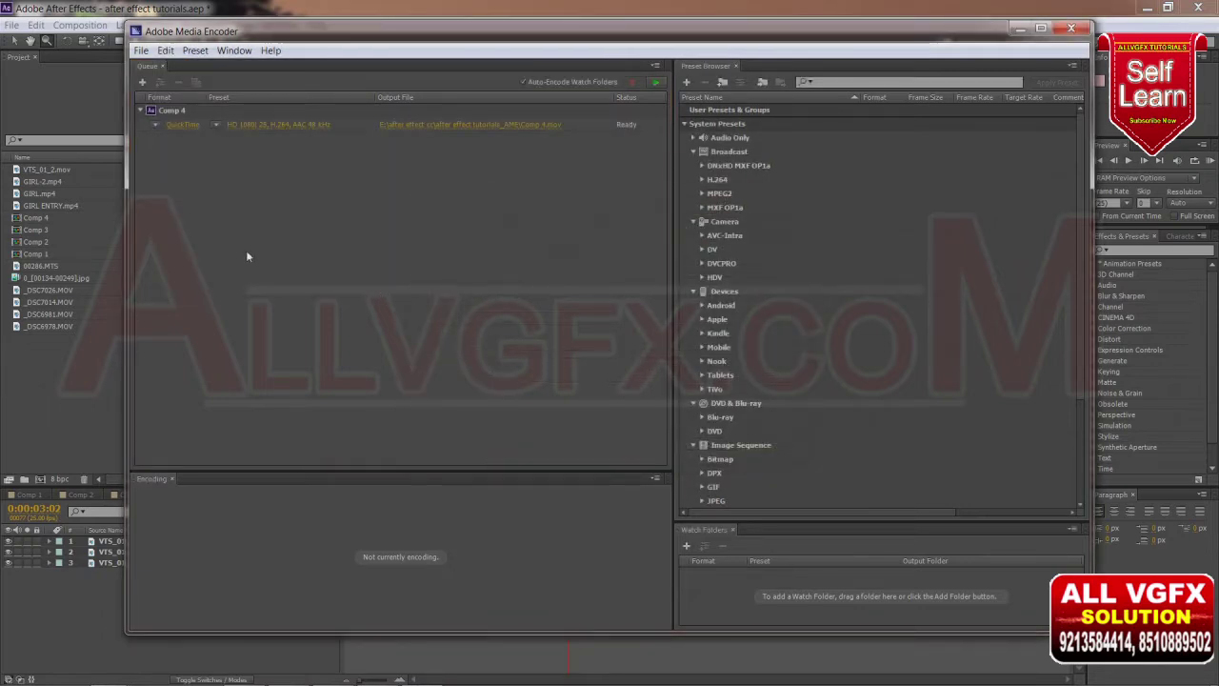
pyautogui.click(181, 124)
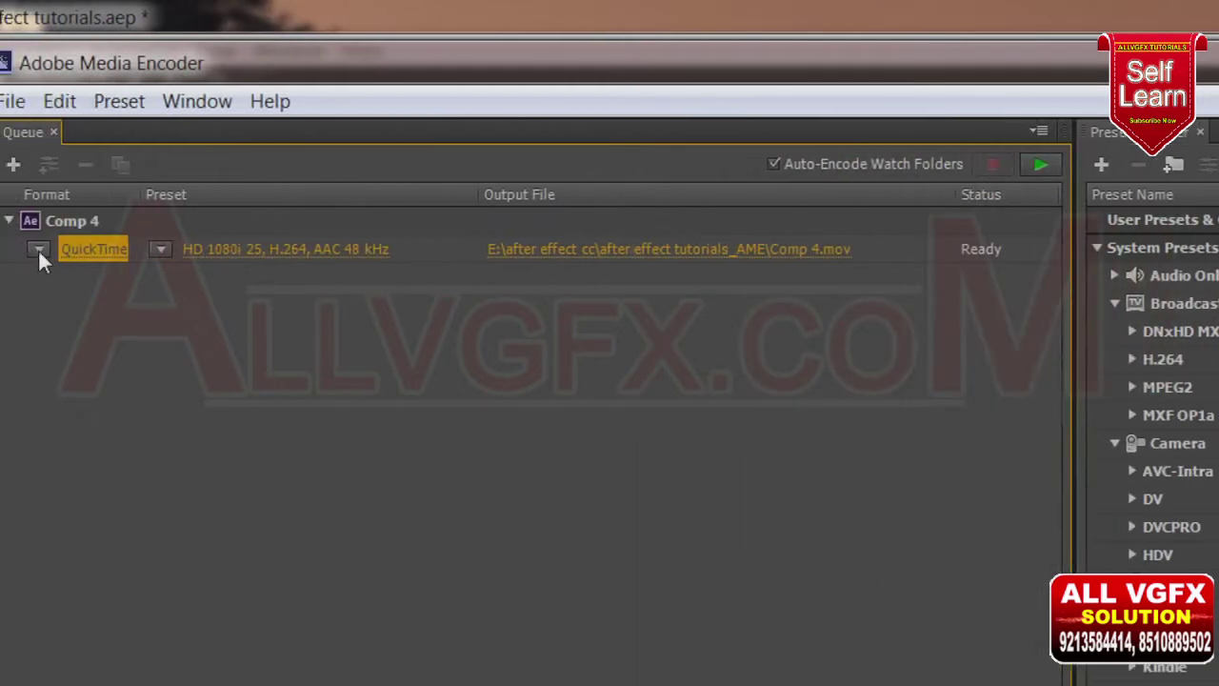
pyautogui.click(74, 251)
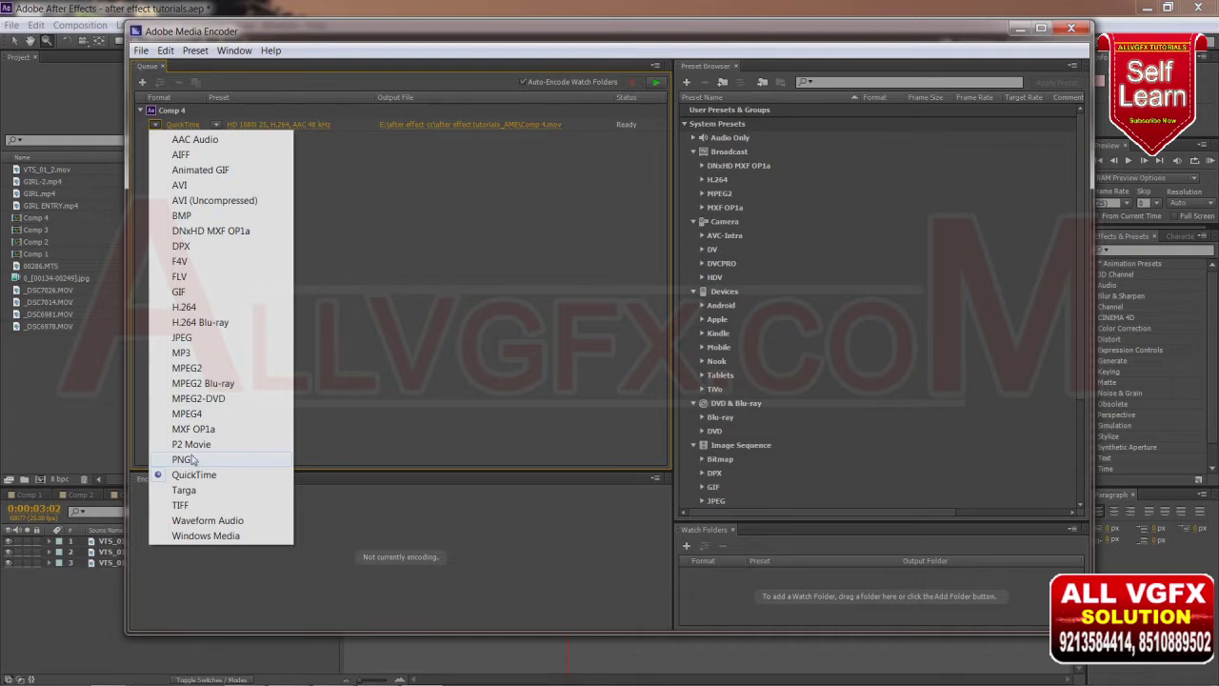
pyautogui.click(564, 205)
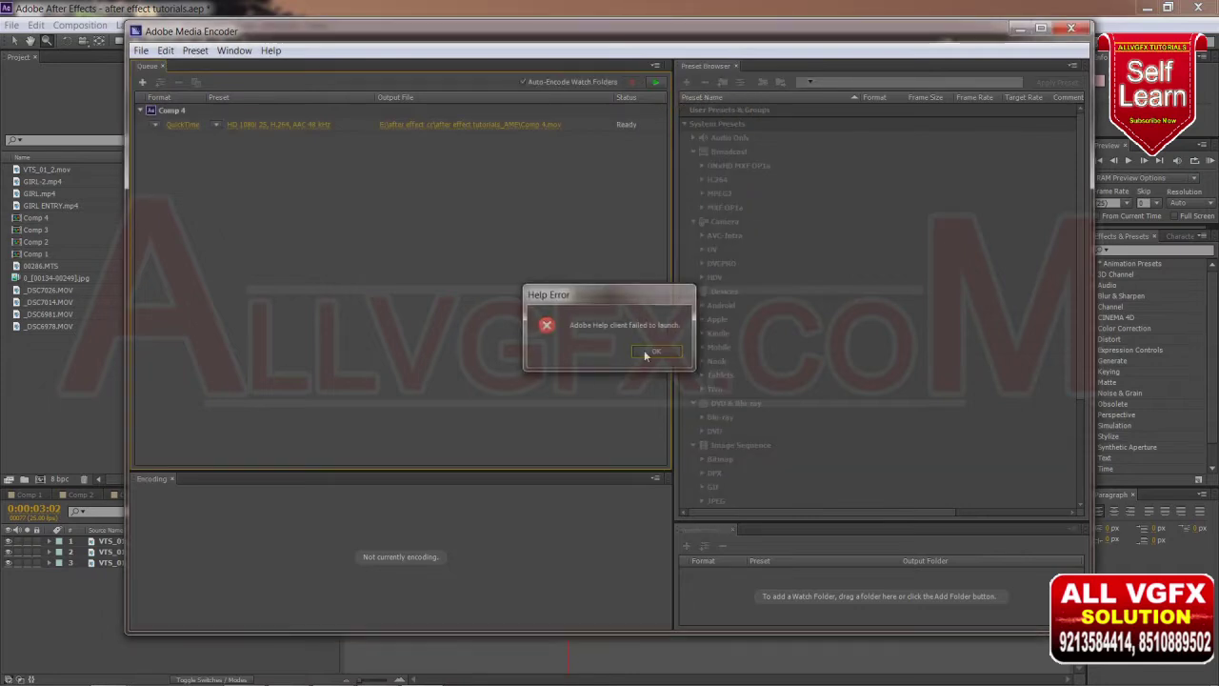
pyautogui.click(646, 349)
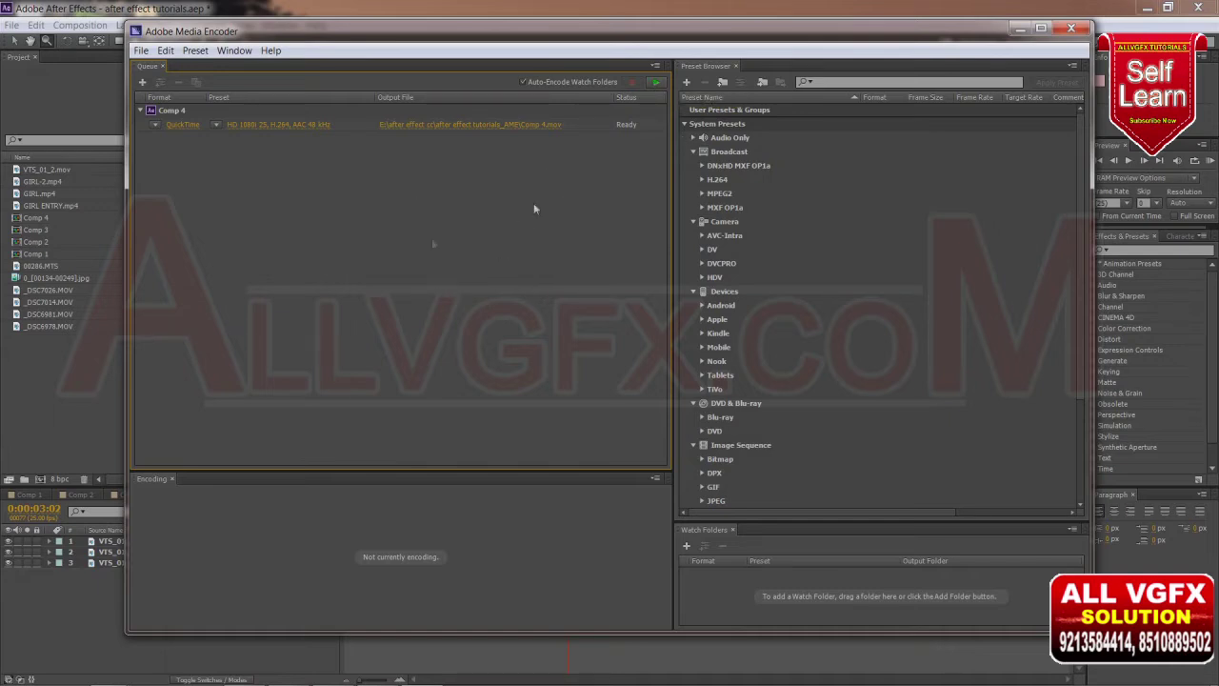
# Step: Render the queue to Comp 4.mov, then open its output folder and play the file
pyautogui.click(654, 85)
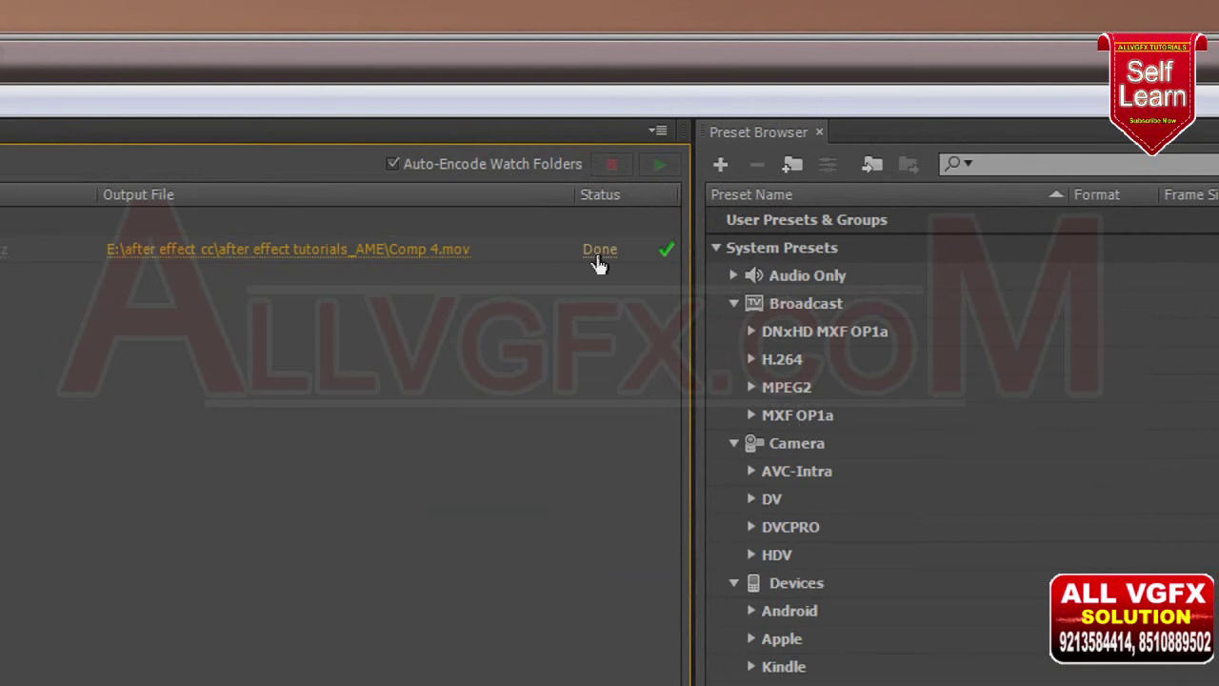
pyautogui.click(358, 255)
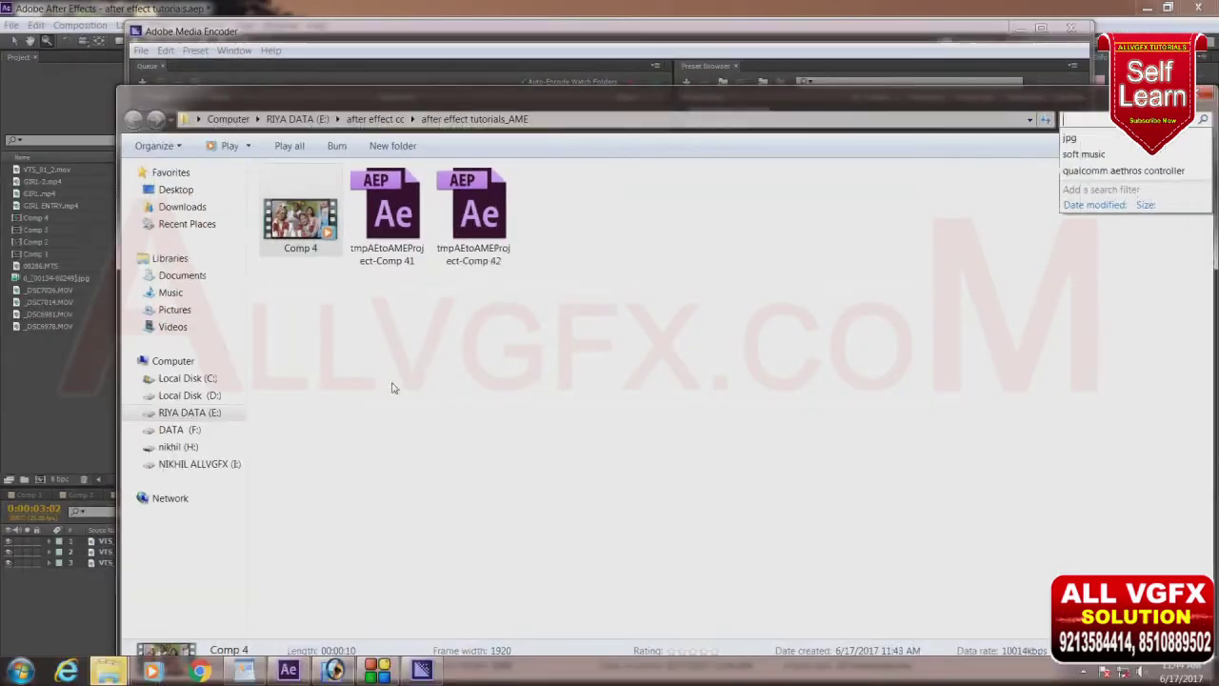
pyautogui.click(300, 233)
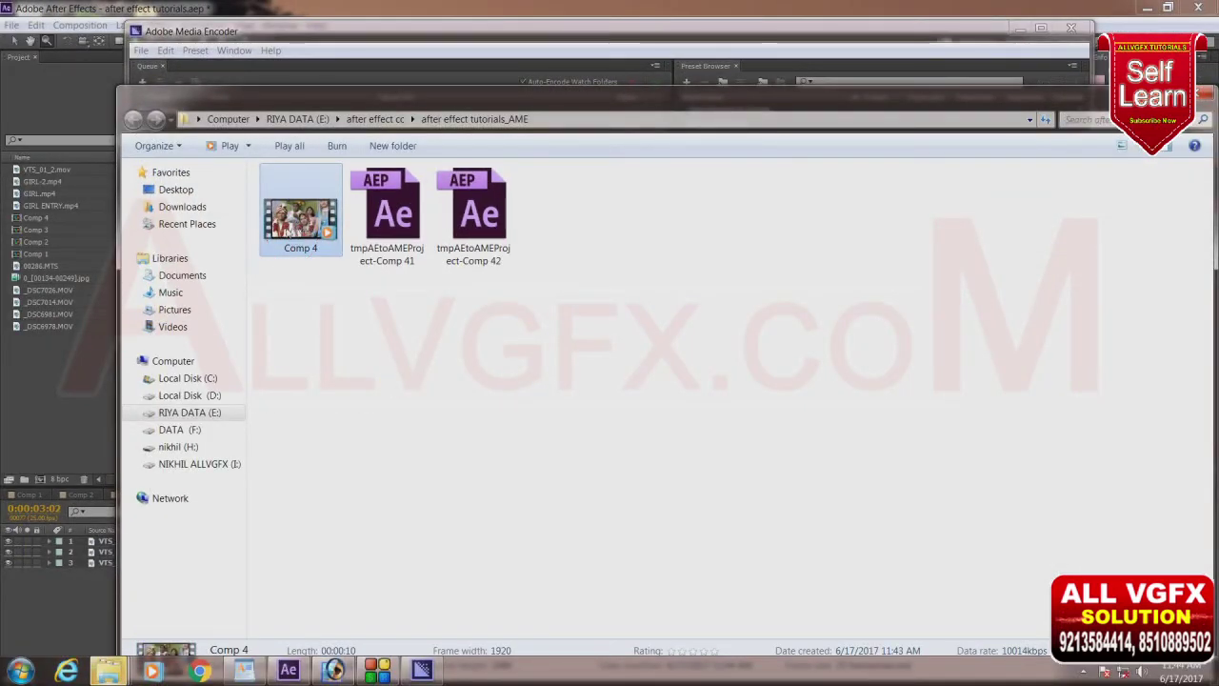
pyautogui.doubleClick(300, 227)
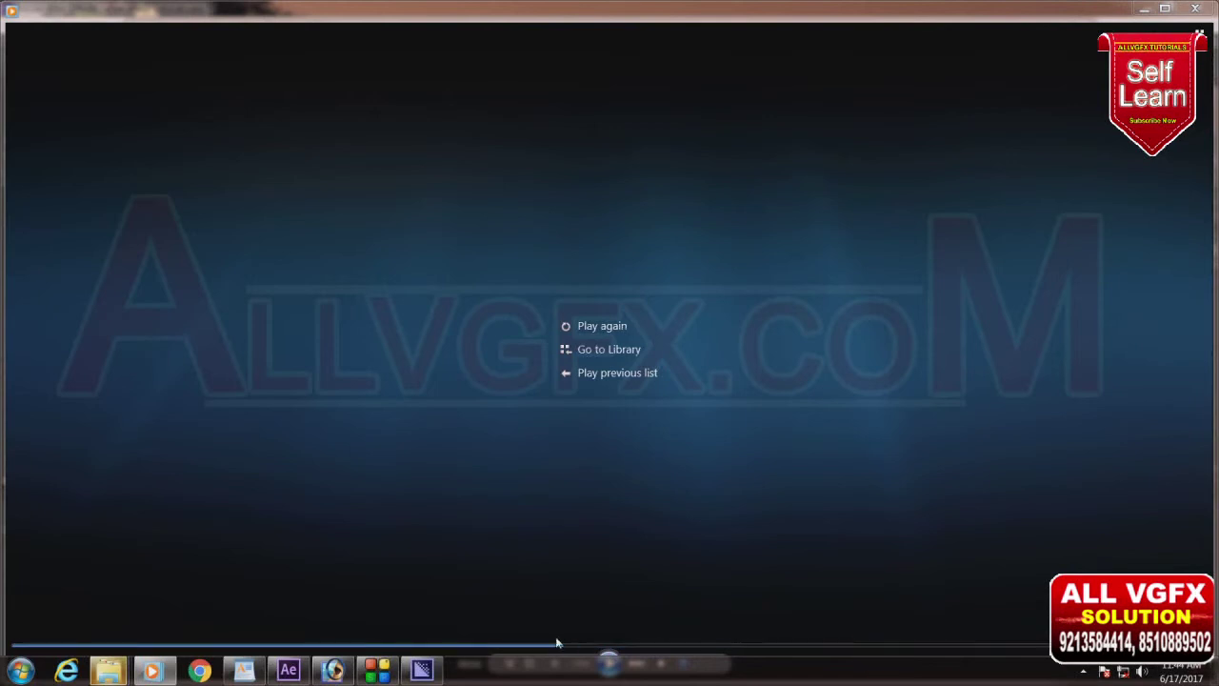
pyautogui.click(1196, 9)
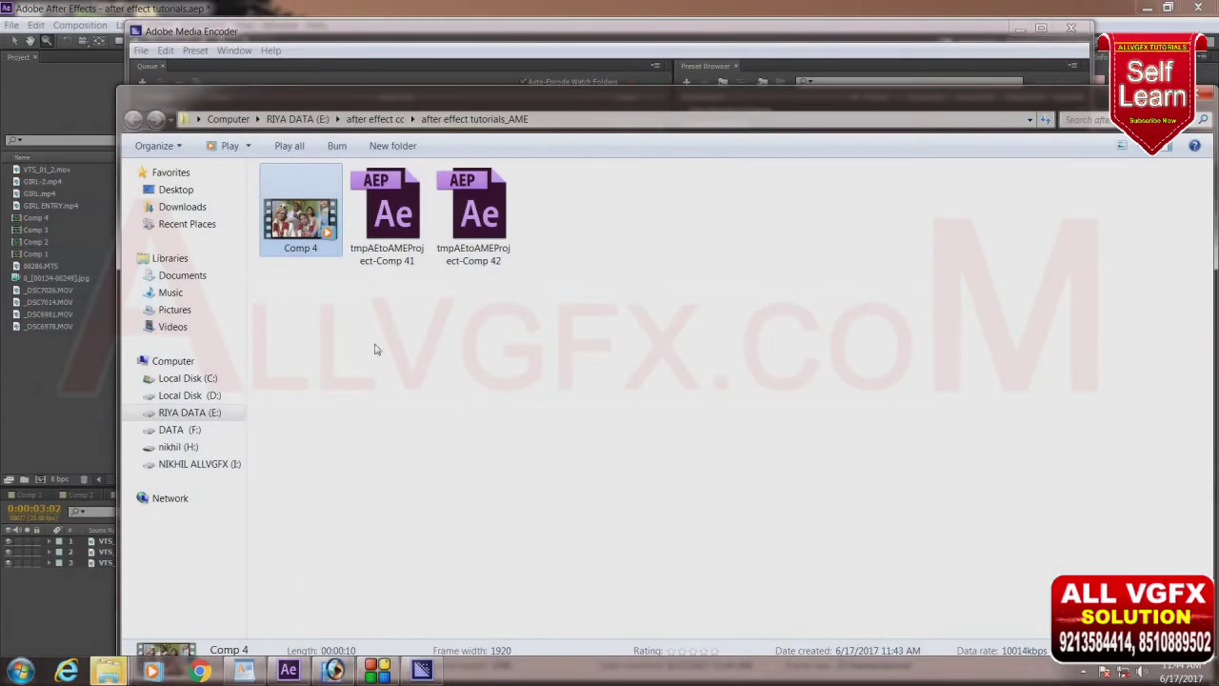
# Step: Exit Media Encoder via File > Exit and close the output folder window
pyautogui.click(517, 394)
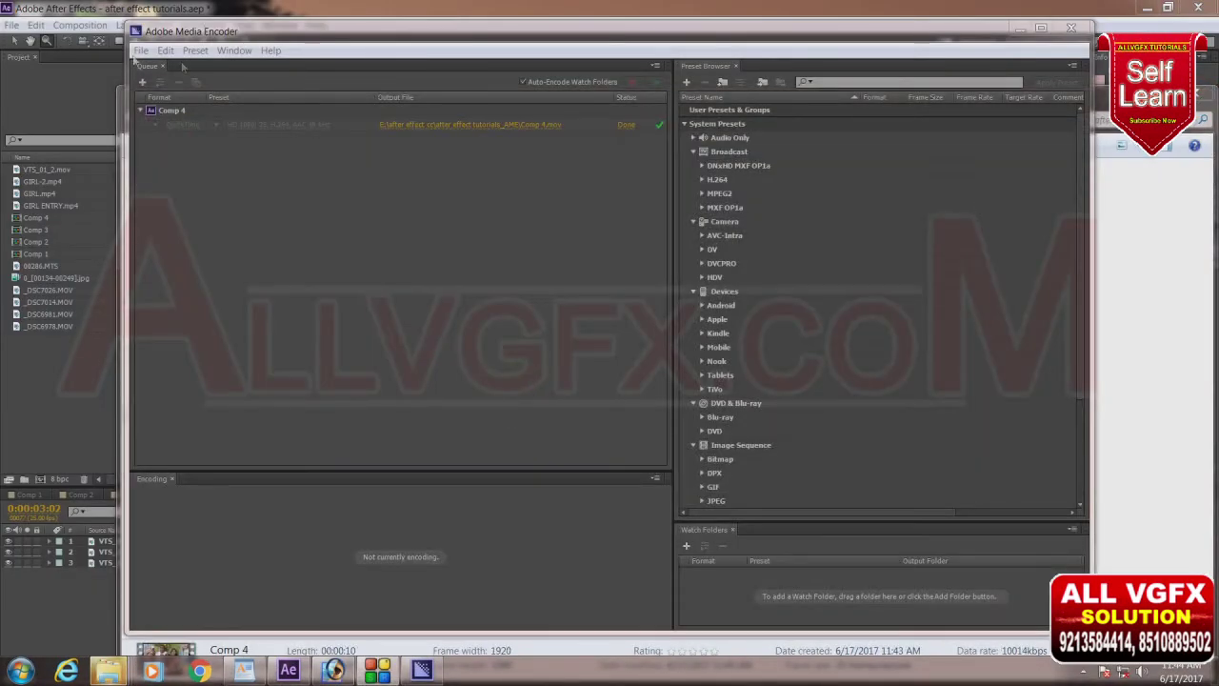
pyautogui.click(140, 51)
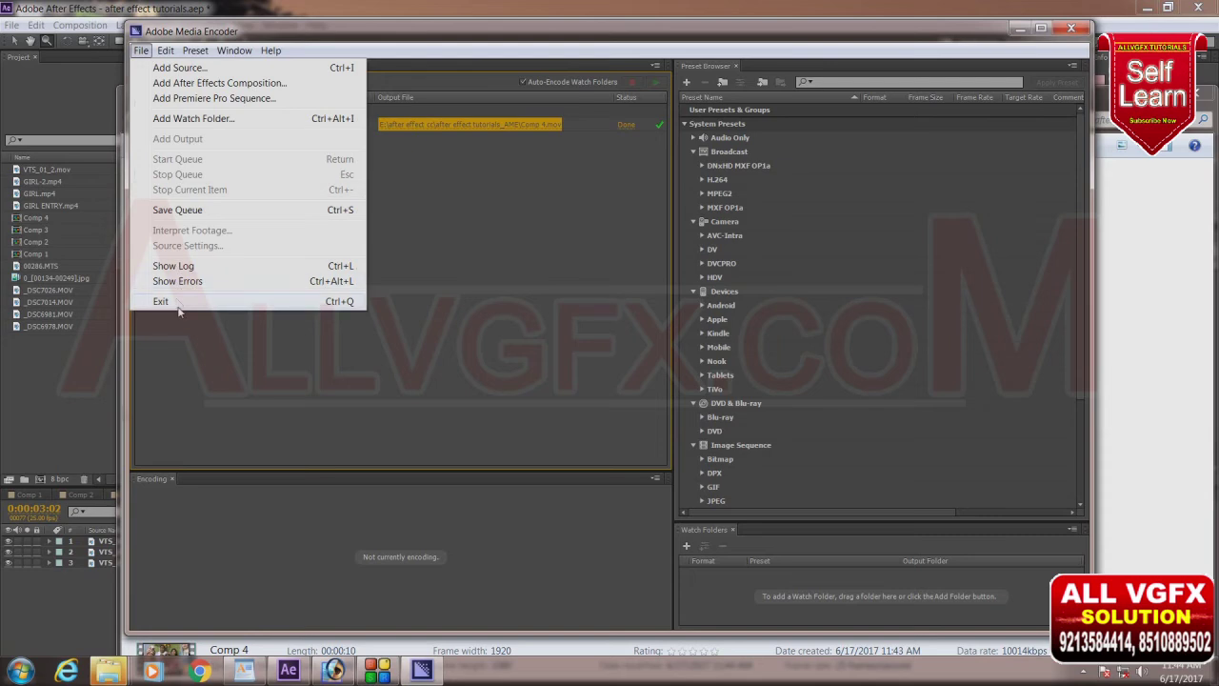
pyautogui.click(176, 301)
pyautogui.click(1200, 92)
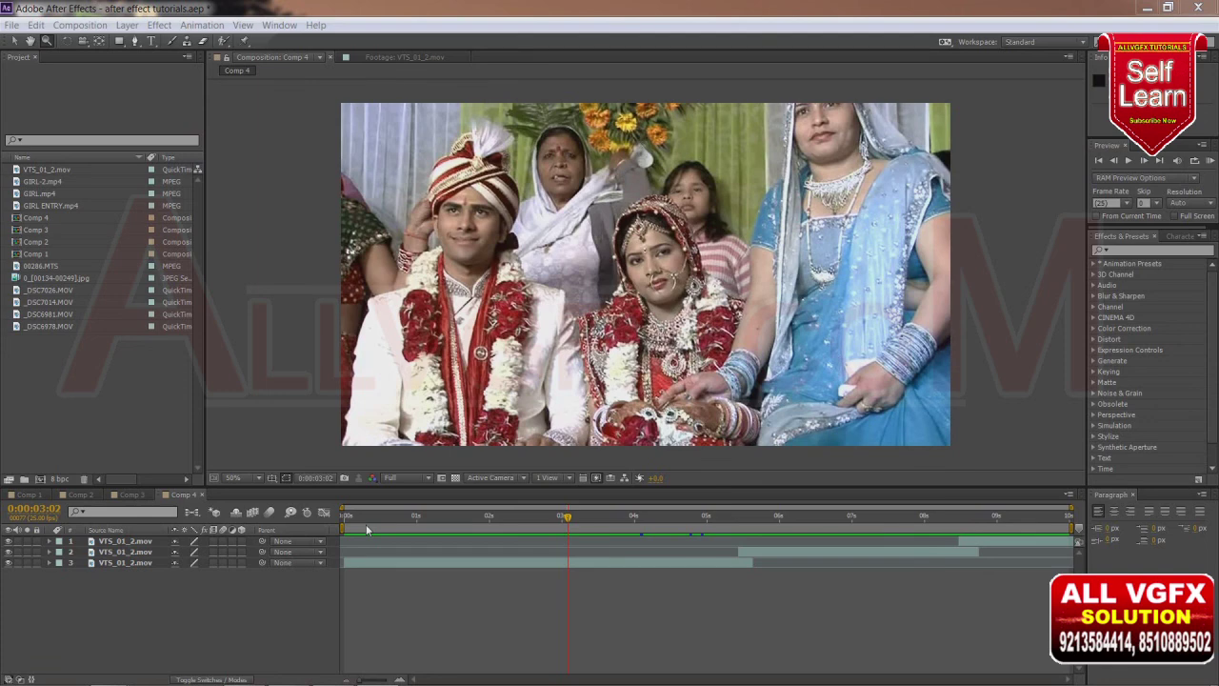
# Step: Drag the playhead further along Comp 4's timeline to view the later wedding shots
pyautogui.moveTo(816, 521); pyautogui.dragTo(946, 542)
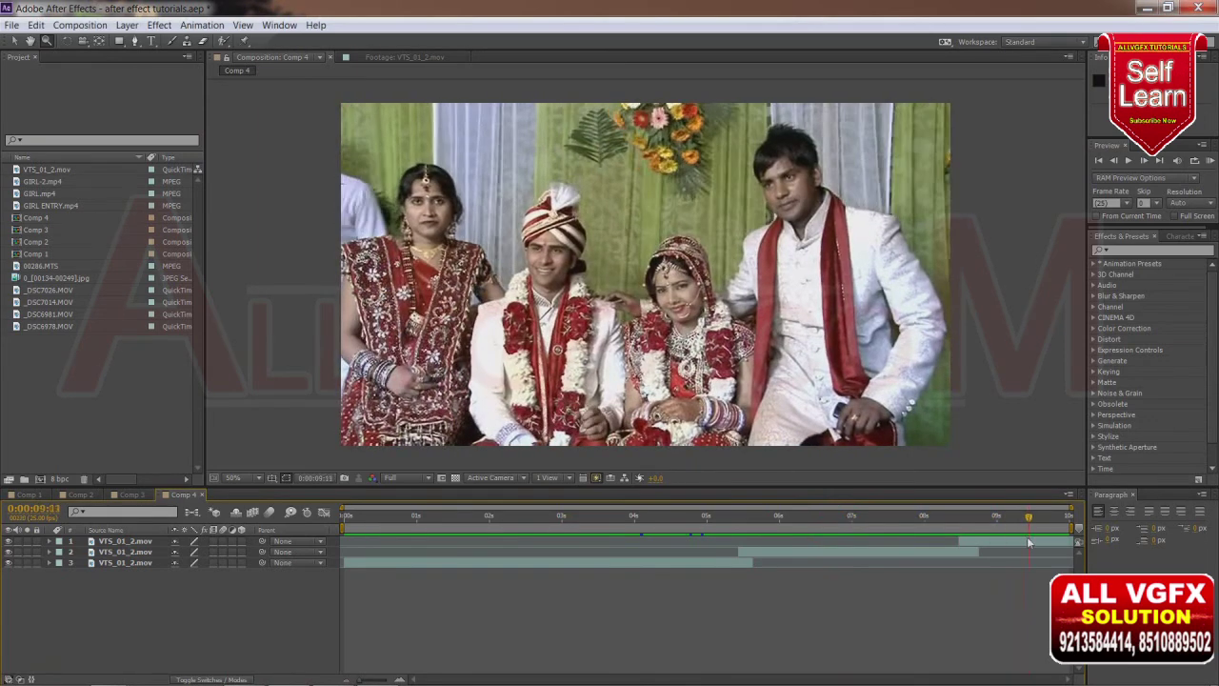